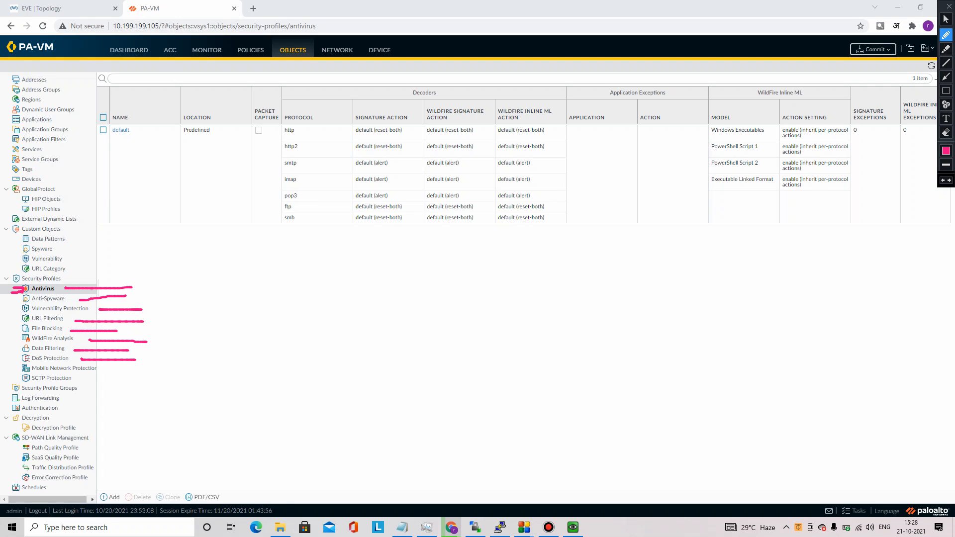
Clone the default antivirus security profile and name the copy Antivirus-Profile
{"action": "key", "text": "Escape"}
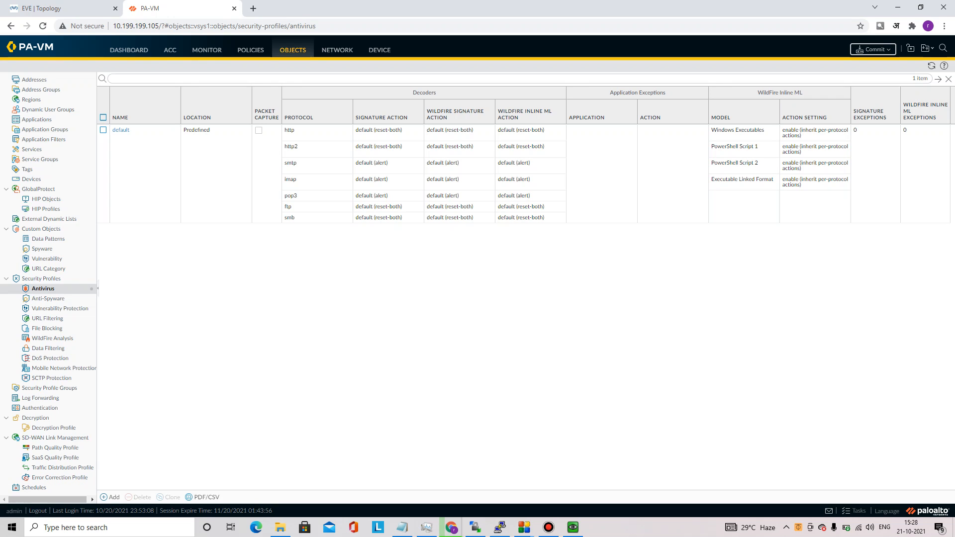
{"action": "left_click", "coordinate": [103, 130]}
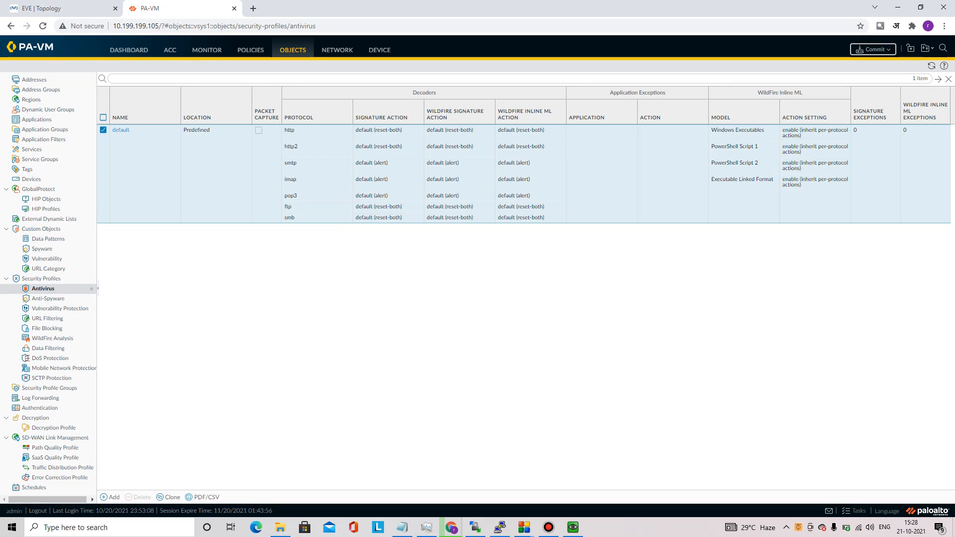
{"action": "left_click", "coordinate": [169, 496]}
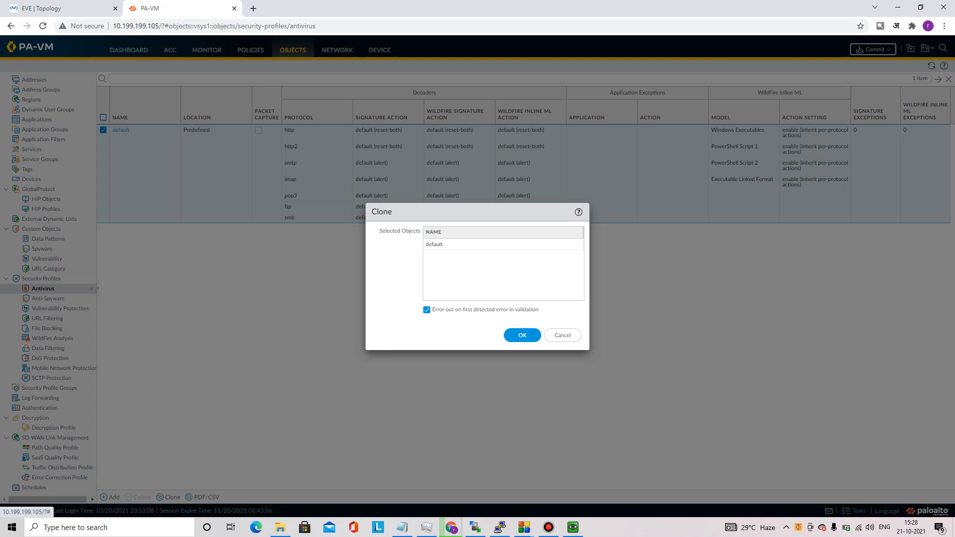
{"action": "key", "text": "Return"}
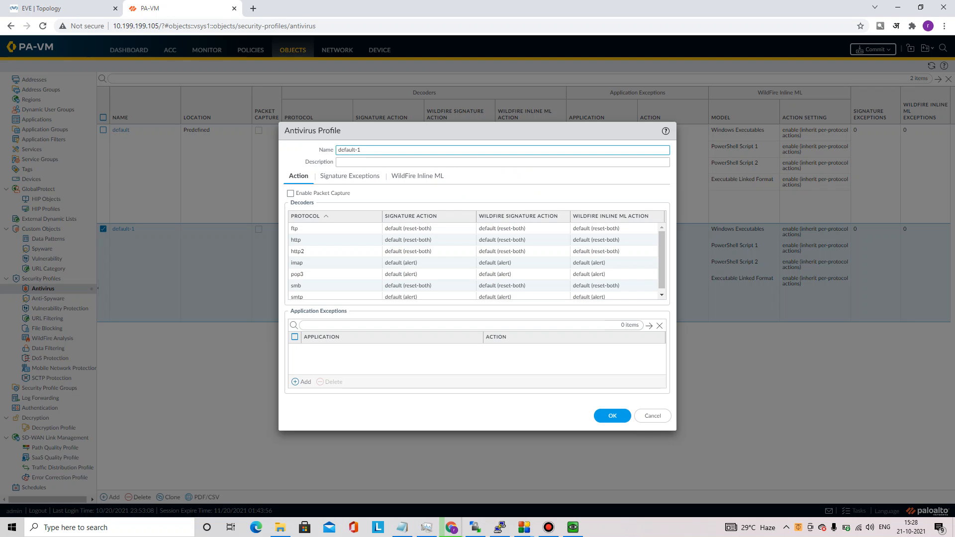
{"action": "key", "text": "ctrl+a"}
{"action": "key", "text": "BackSpace"}
{"action": "type", "text": "Antivirus-Profile"}
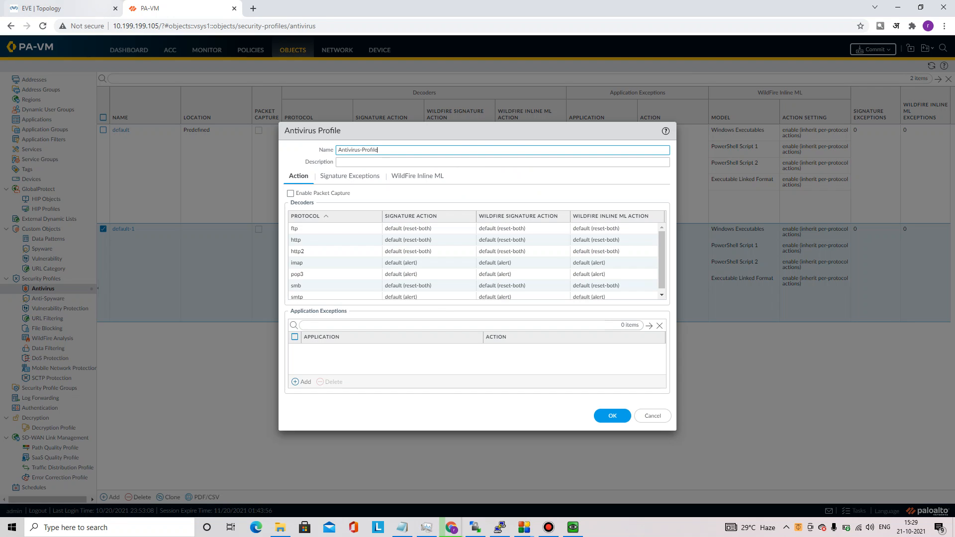
{"action": "left_click", "coordinate": [69, 8]}
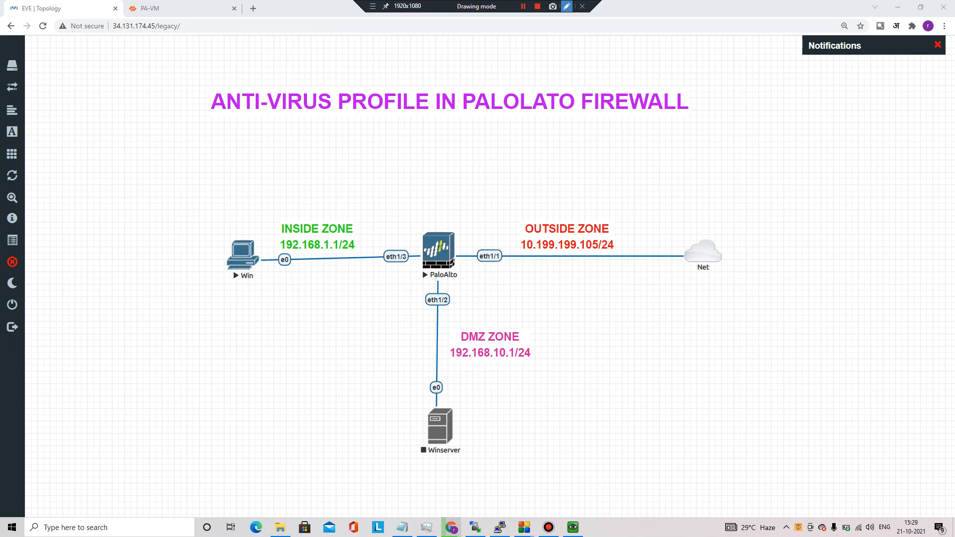
{"action": "left_click", "coordinate": [567, 6]}
{"action": "mouse_move", "coordinate": [658, 130]}
{"action": "left_mouse_down"}
{"action": "mouse_move", "coordinate": [679, 166]}
{"action": "mouse_move", "coordinate": [699, 160]}
{"action": "mouse_move", "coordinate": [741, 108]}
{"action": "mouse_move", "coordinate": [760, 128]}
{"action": "mouse_move", "coordinate": [774, 114]}
{"action": "mouse_move", "coordinate": [799, 146]}
{"action": "mouse_move", "coordinate": [812, 138]}
{"action": "left_mouse_up"}
{"action": "left_click", "coordinate": [783, 125]}
{"action": "mouse_move", "coordinate": [813, 101]}
{"action": "left_mouse_down"}
{"action": "mouse_move", "coordinate": [846, 137]}
{"action": "mouse_move", "coordinate": [873, 127]}
{"action": "mouse_move", "coordinate": [864, 131]}
{"action": "left_mouse_up"}
{"action": "mouse_move", "coordinate": [870, 111]}
{"action": "left_mouse_down"}
{"action": "mouse_move", "coordinate": [883, 109]}
{"action": "mouse_move", "coordinate": [891, 129]}
{"action": "mouse_move", "coordinate": [894, 110]}
{"action": "left_mouse_up"}
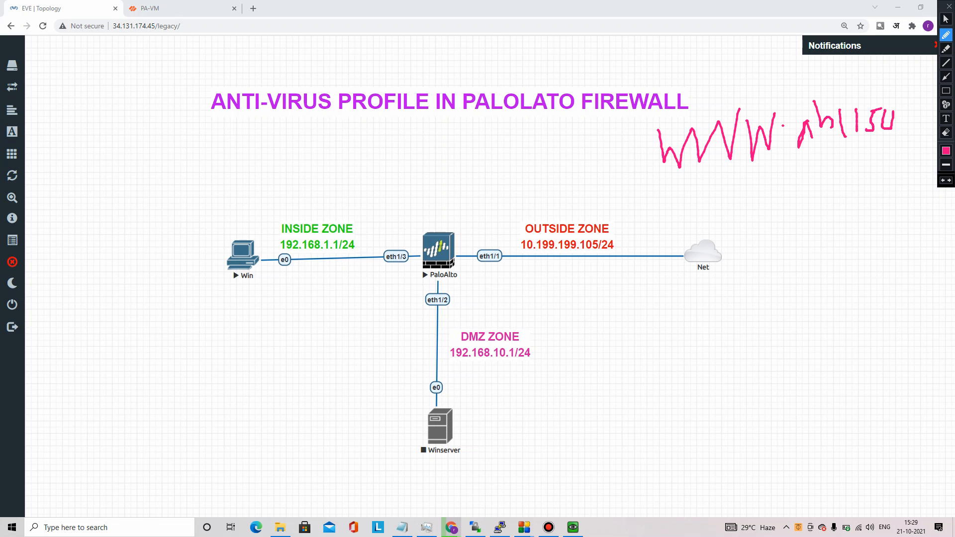
{"action": "mouse_move", "coordinate": [245, 244]}
{"action": "left_mouse_down"}
{"action": "mouse_move", "coordinate": [246, 235]}
{"action": "mouse_move", "coordinate": [421, 152]}
{"action": "mouse_move", "coordinate": [646, 156]}
{"action": "mouse_move", "coordinate": [759, 192]}
{"action": "left_mouse_up"}
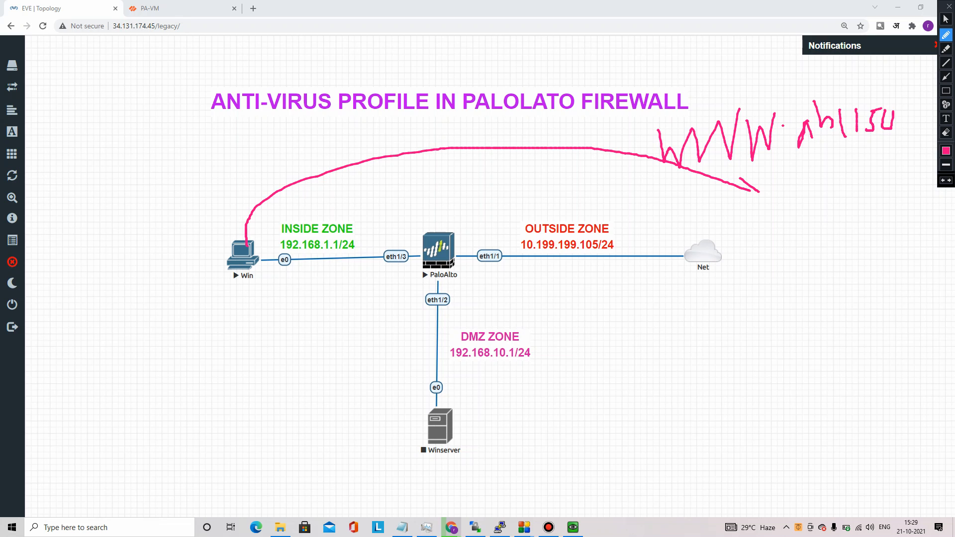
{"action": "mouse_move", "coordinate": [805, 216]}
{"action": "left_mouse_down"}
{"action": "mouse_move", "coordinate": [805, 281]}
{"action": "mouse_move", "coordinate": [601, 304]}
{"action": "mouse_move", "coordinate": [476, 287]}
{"action": "left_mouse_up"}
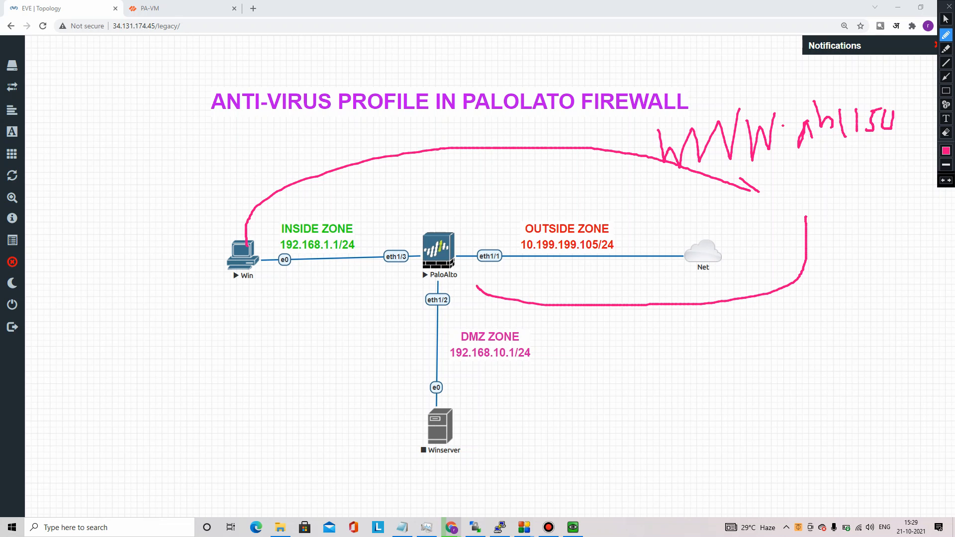
{"action": "mouse_move", "coordinate": [446, 269]}
{"action": "left_mouse_down"}
{"action": "mouse_move", "coordinate": [423, 284]}
{"action": "mouse_move", "coordinate": [243, 301]}
{"action": "mouse_move", "coordinate": [259, 301]}
{"action": "left_mouse_up"}
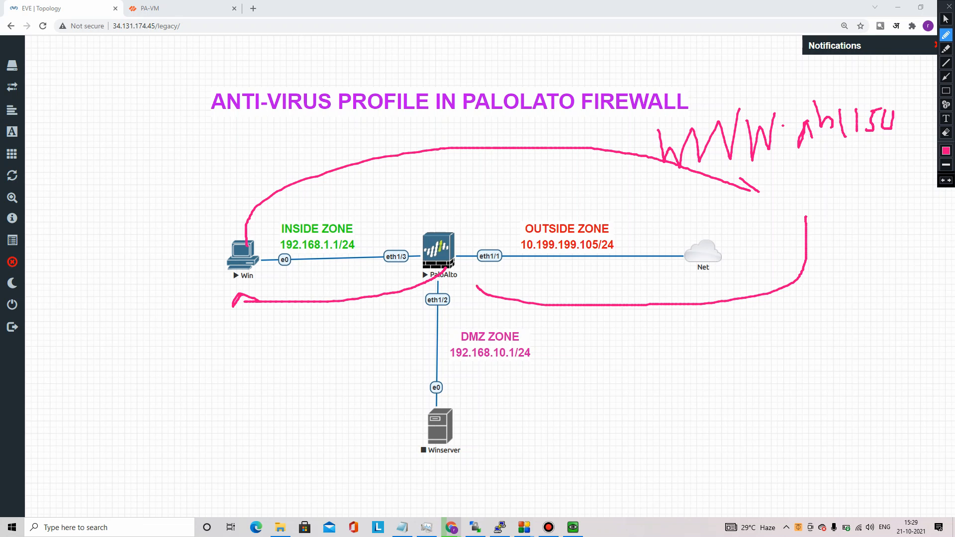
{"action": "key", "text": "Escape"}
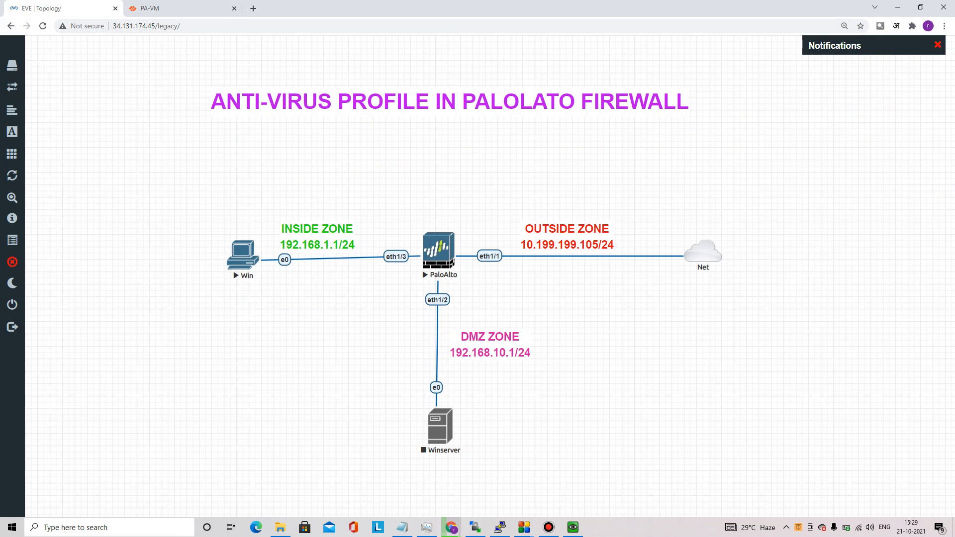
{"action": "left_click", "coordinate": [177, 8]}
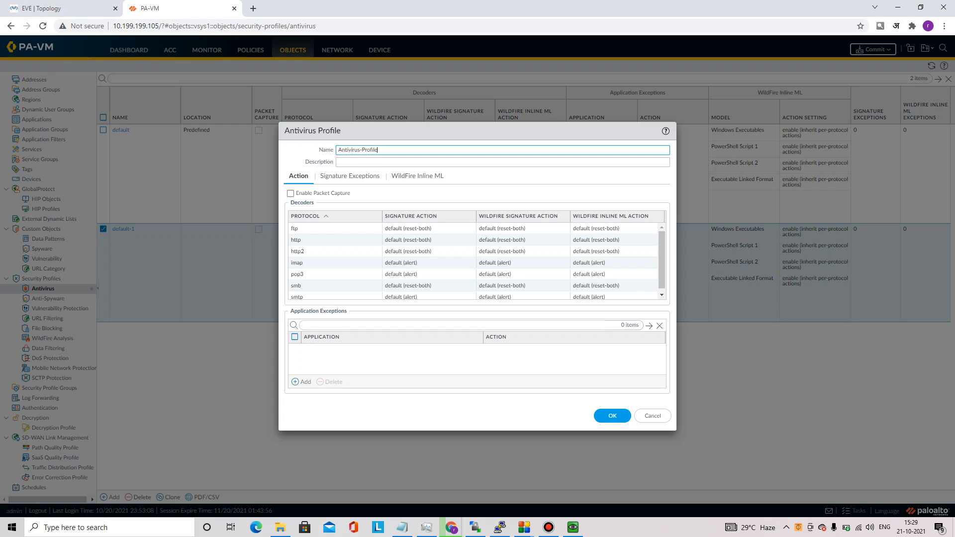
{"action": "left_click", "coordinate": [301, 381]}
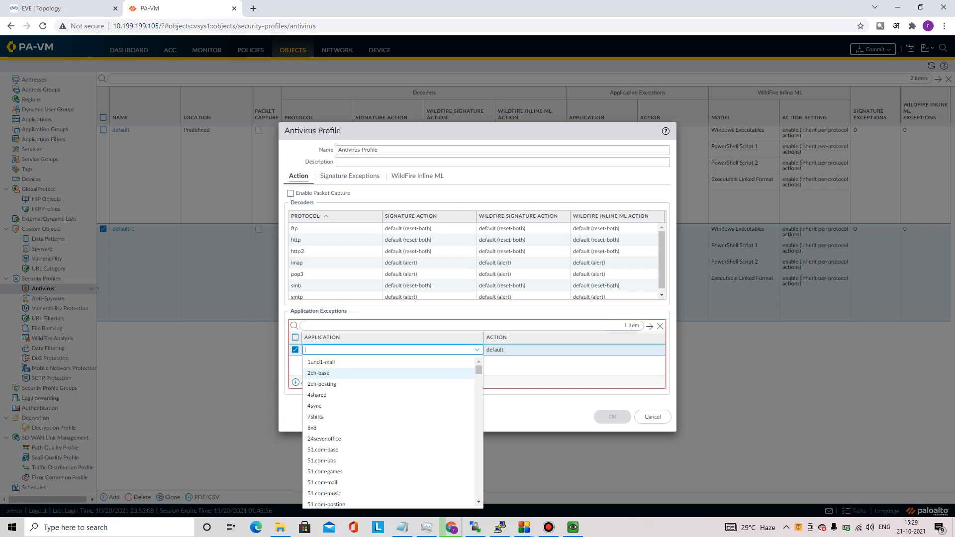
{"action": "left_click_drag", "start_coordinate": [478, 370], "coordinate": [478, 374]}
{"action": "right_click", "coordinate": [479, 374]}
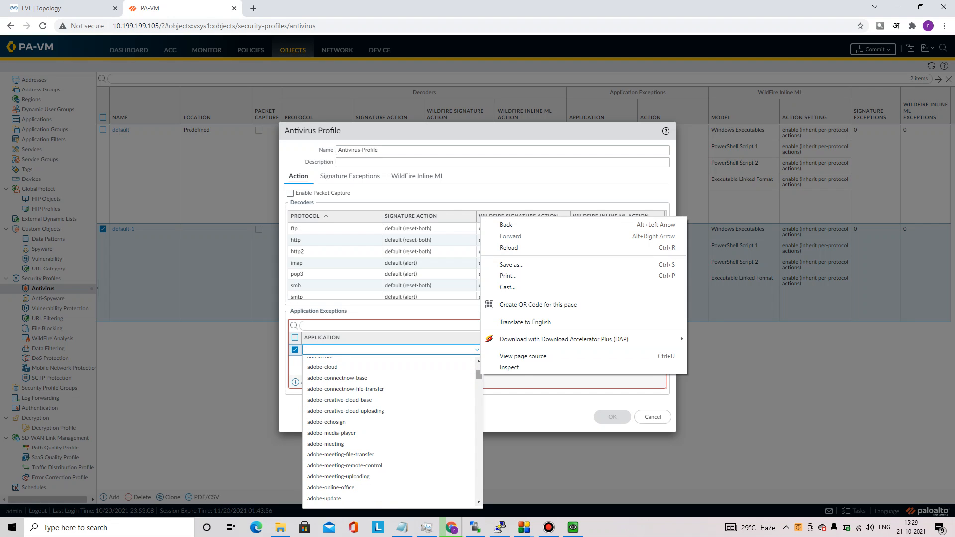
{"action": "left_click", "coordinate": [346, 411]}
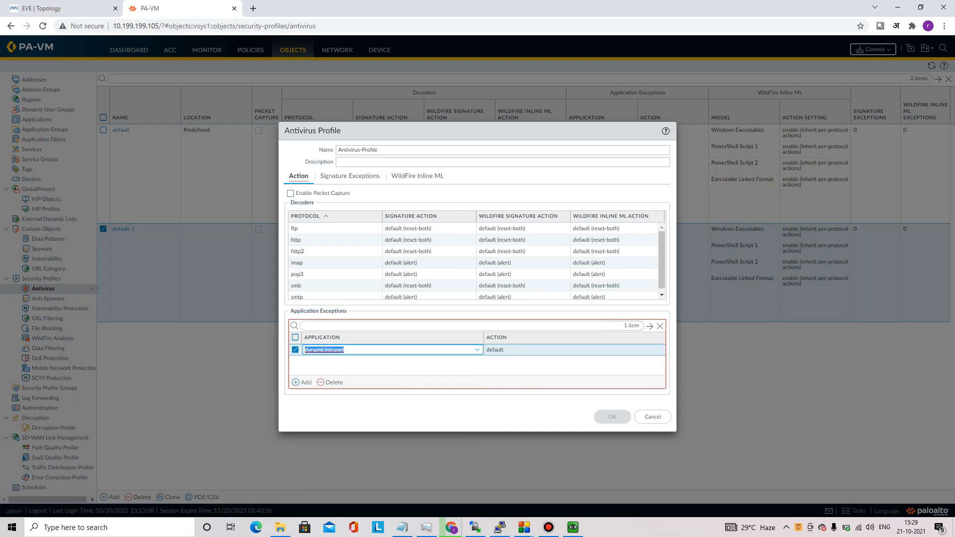
{"action": "left_click", "coordinate": [329, 382]}
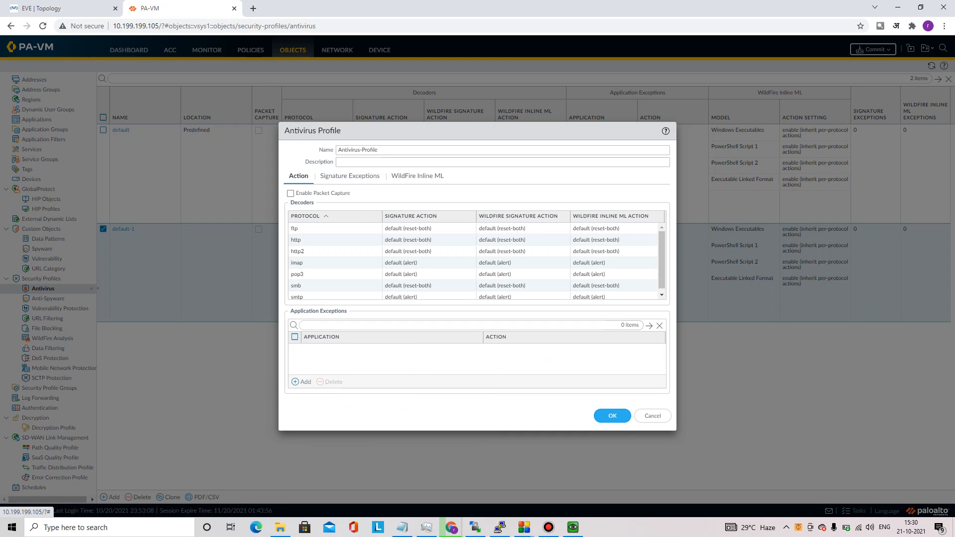
Save the antivirus profile and assign Antivirus-Profile as the antivirus setting of the Inside-Outside security policy rule
{"action": "left_click", "coordinate": [611, 415]}
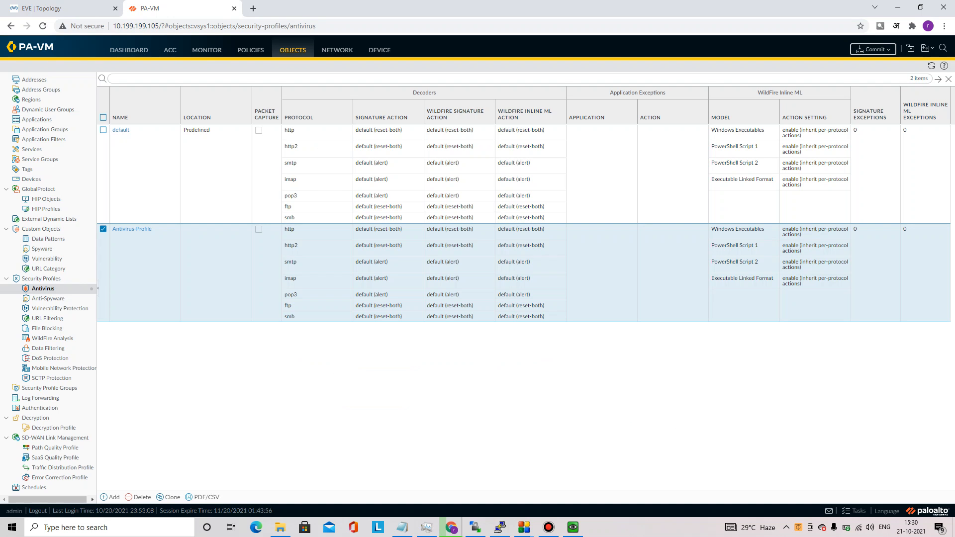
{"action": "left_click", "coordinate": [250, 50]}
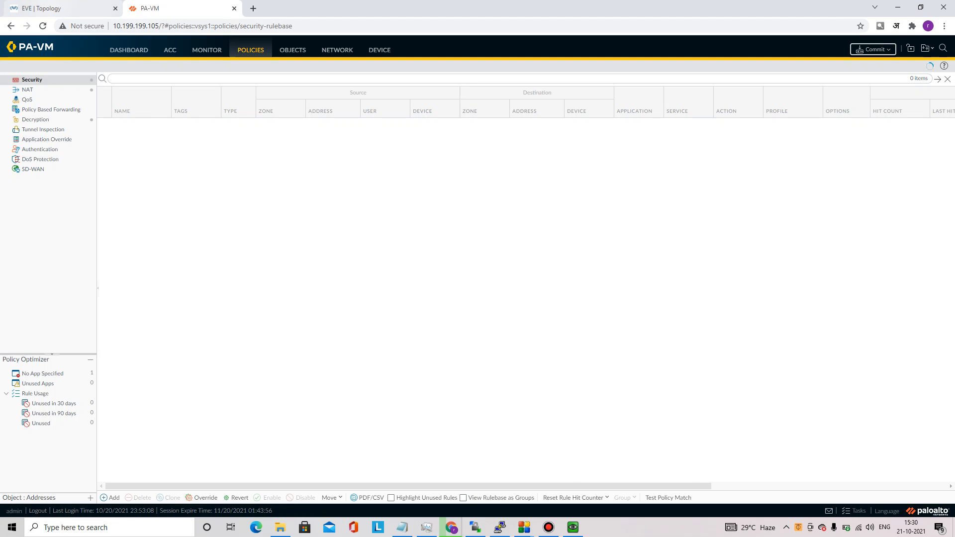
{"action": "left_click", "coordinate": [63, 8]}
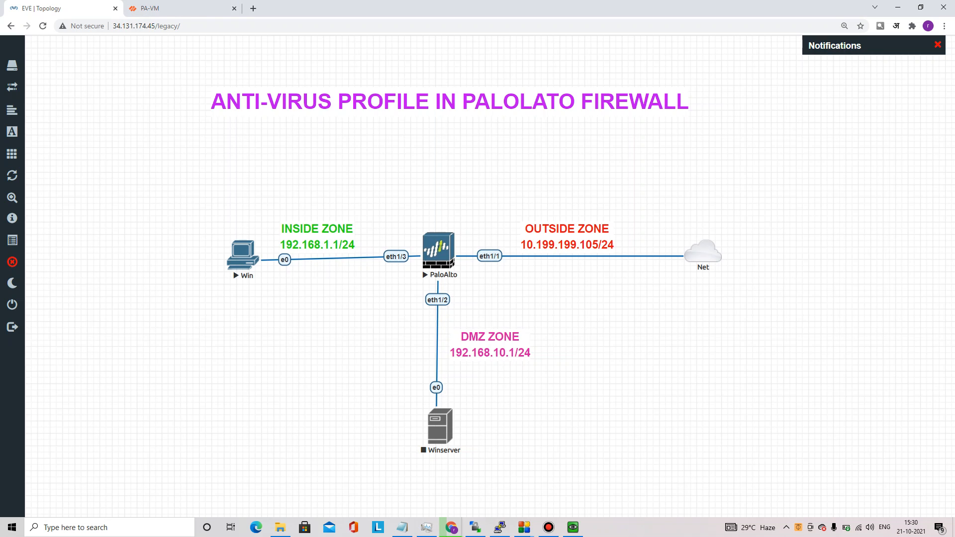
{"action": "left_click", "coordinate": [149, 8]}
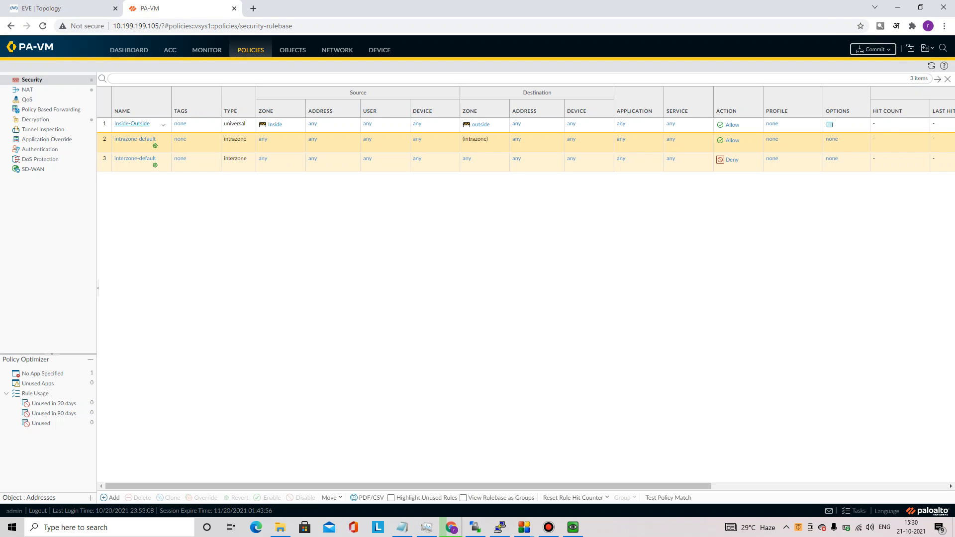
{"action": "left_click", "coordinate": [132, 123]}
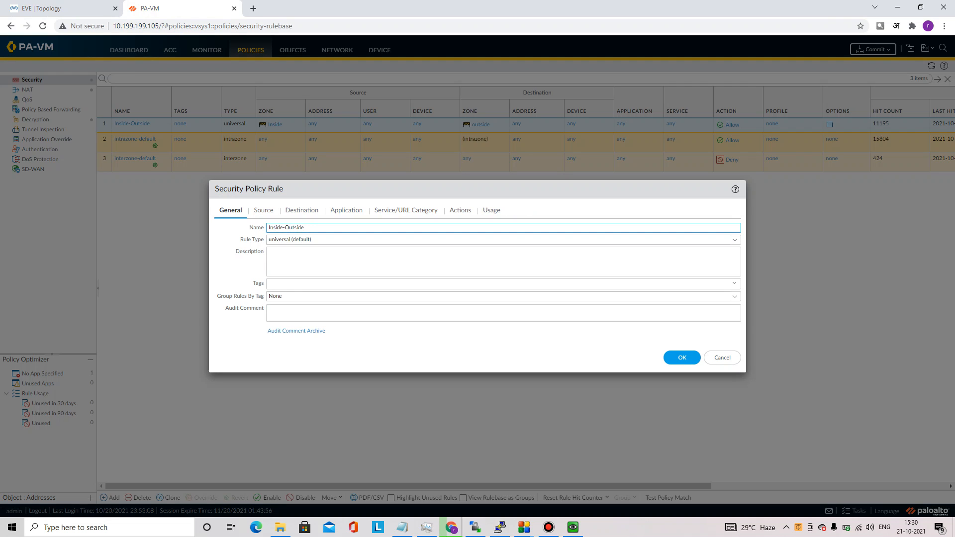
{"action": "left_click", "coordinate": [460, 210]}
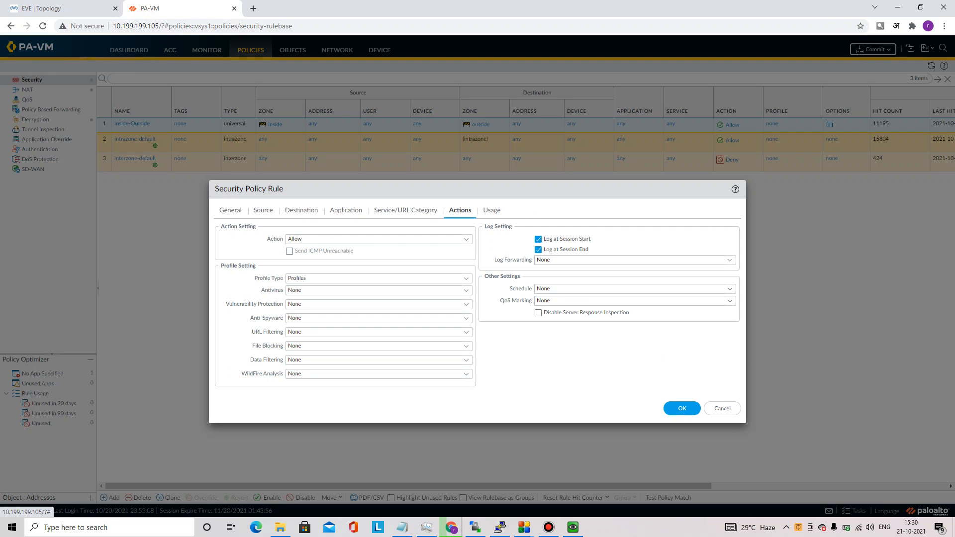
{"action": "left_click", "coordinate": [378, 290]}
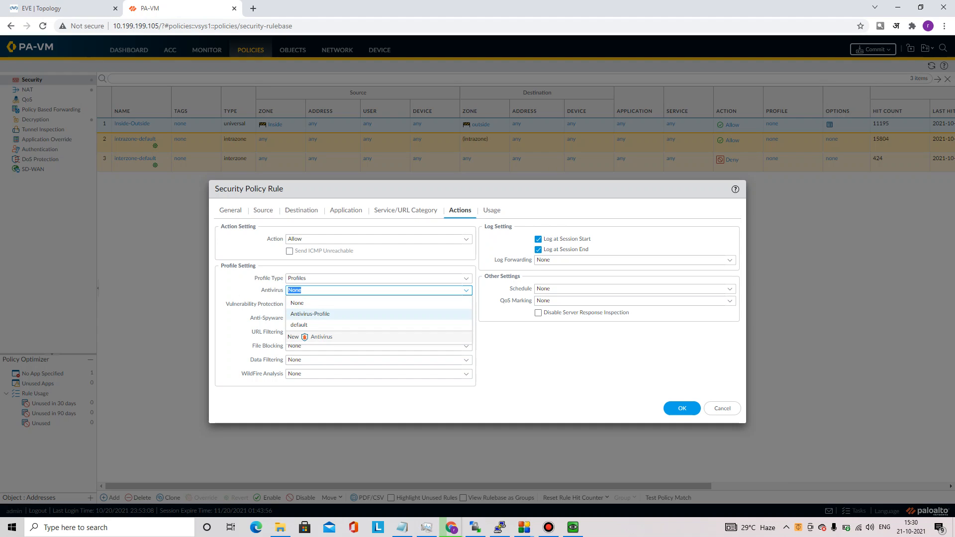
{"action": "right_click", "coordinate": [313, 314]}
{"action": "left_click", "coordinate": [313, 314]}
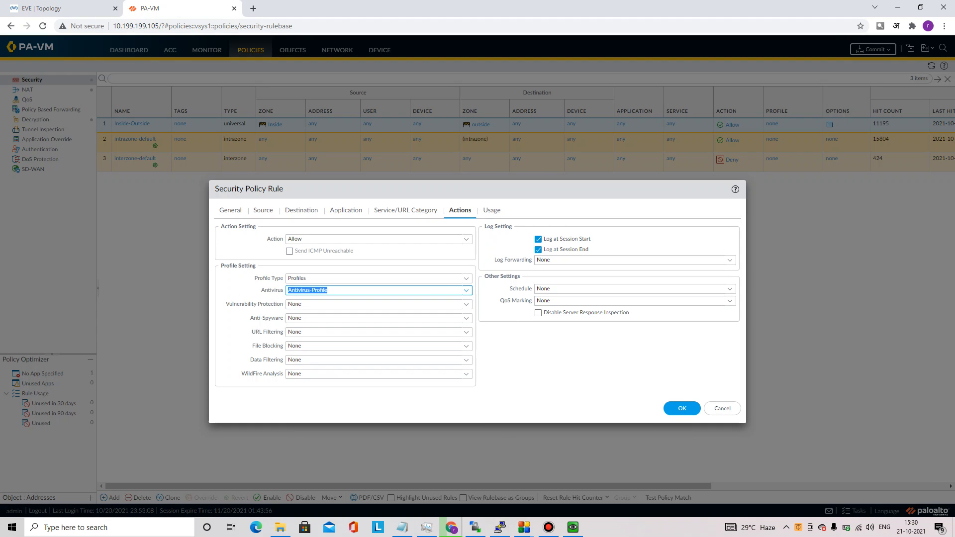
{"action": "left_click", "coordinate": [682, 408]}
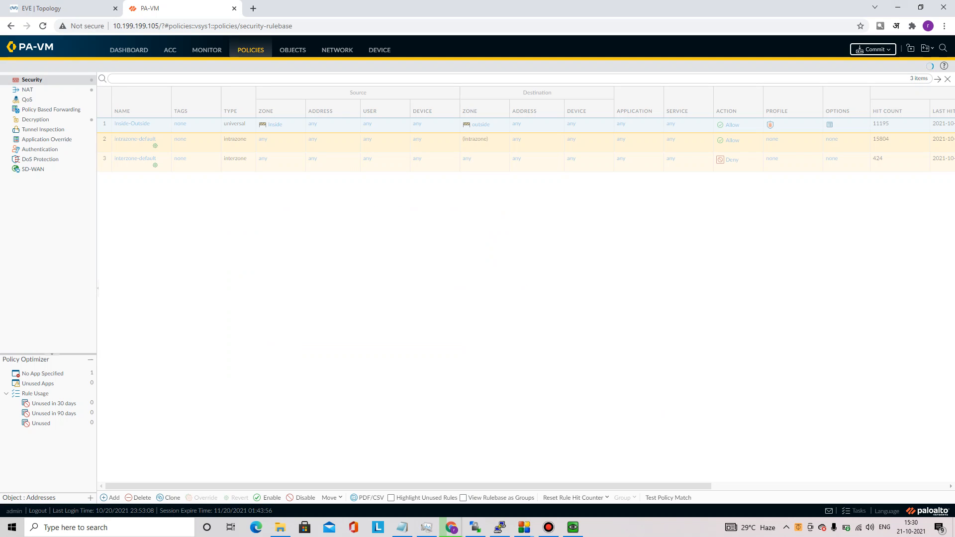
Commit the pending firewall configuration changes
{"action": "left_click", "coordinate": [872, 49]}
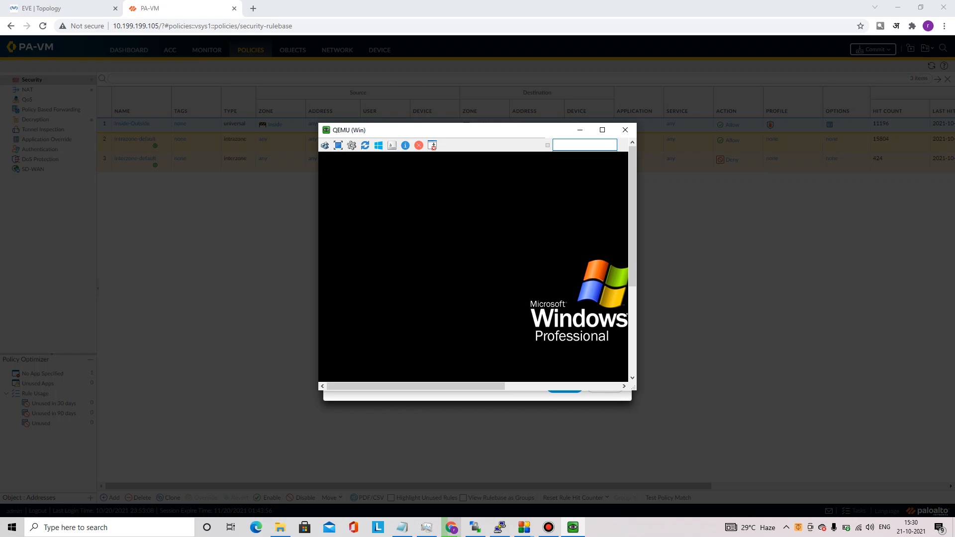
Enlarge the Win virtual machine's console and open google.com in its Firefox browser
{"action": "left_click", "coordinate": [602, 130]}
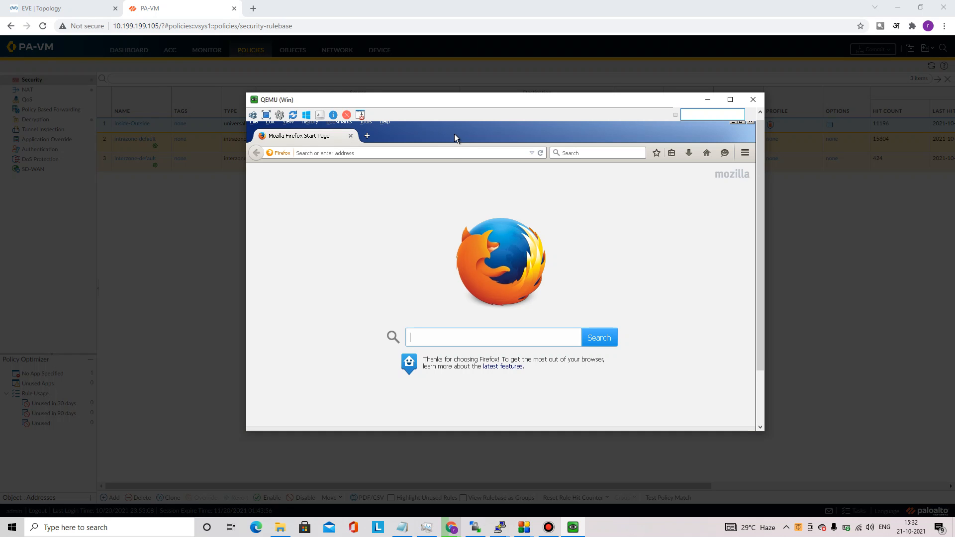
{"action": "left_click", "coordinate": [449, 156]}
{"action": "type", "text": "google.com/"}
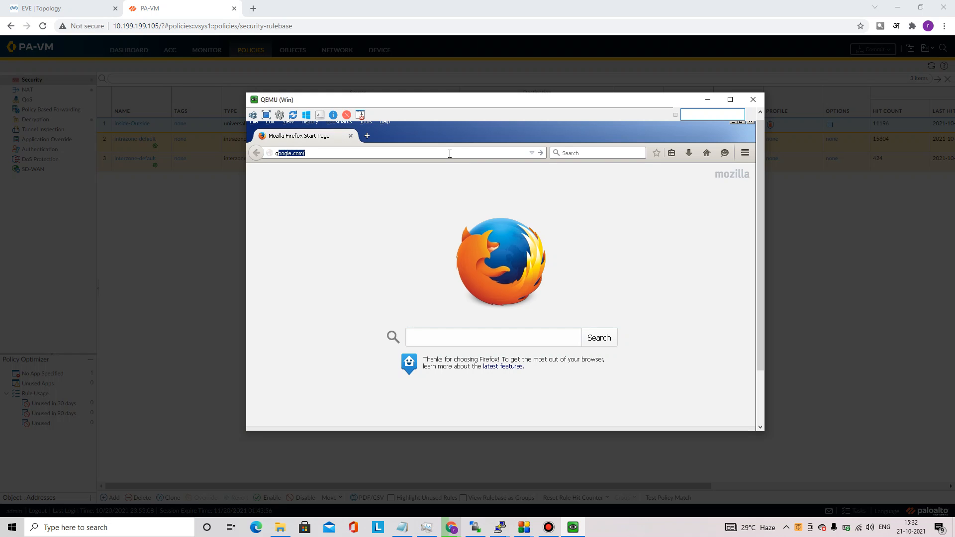
{"action": "key", "text": "Return"}
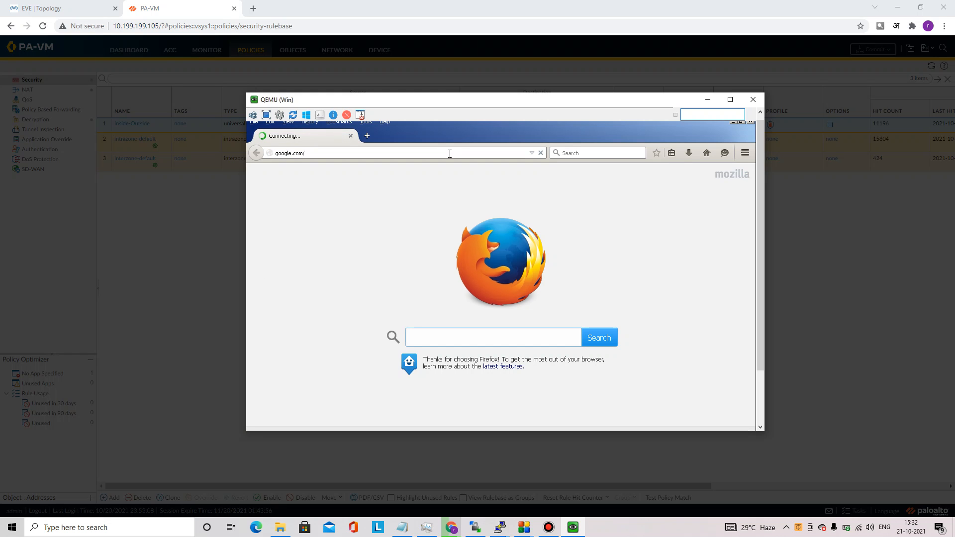
Check the firewall's commit progress and reposition the Win virtual machine's console so the commit status dialog is partly uncovered
{"action": "left_click_drag", "start_coordinate": [471, 100], "coordinate": [689, 386]}
{"action": "left_click", "coordinate": [478, 303]}
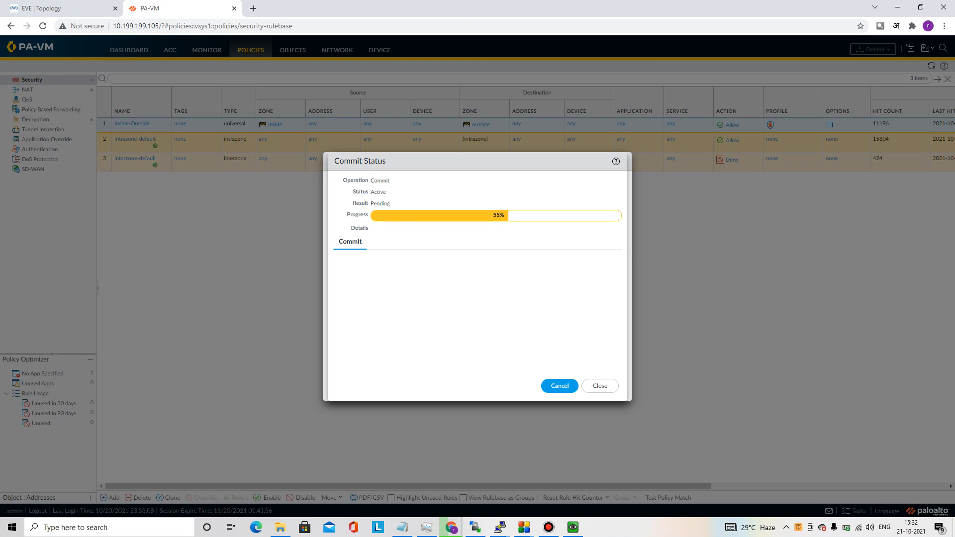
{"action": "mouse_move", "coordinate": [573, 528]}
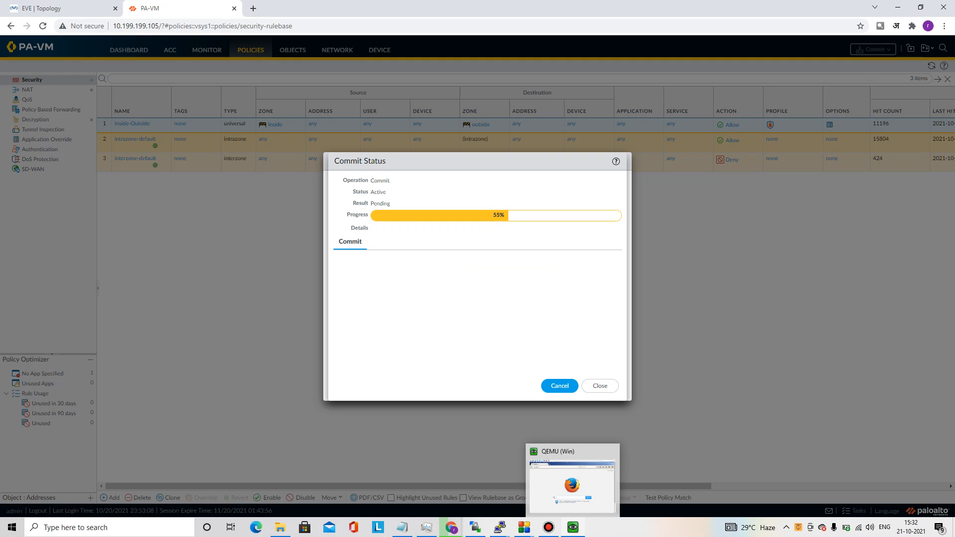
{"action": "left_click", "coordinate": [572, 487]}
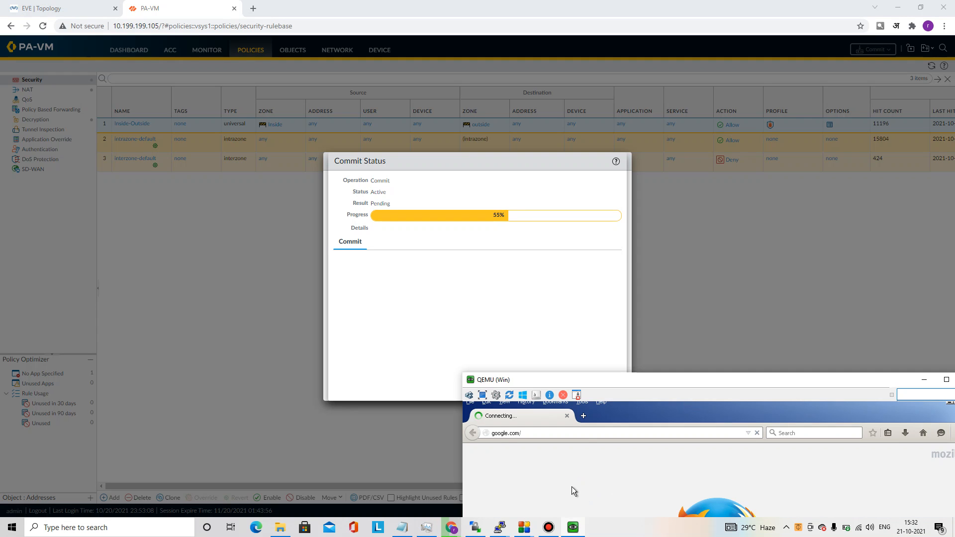
{"action": "left_click_drag", "start_coordinate": [592, 379], "coordinate": [616, 204]}
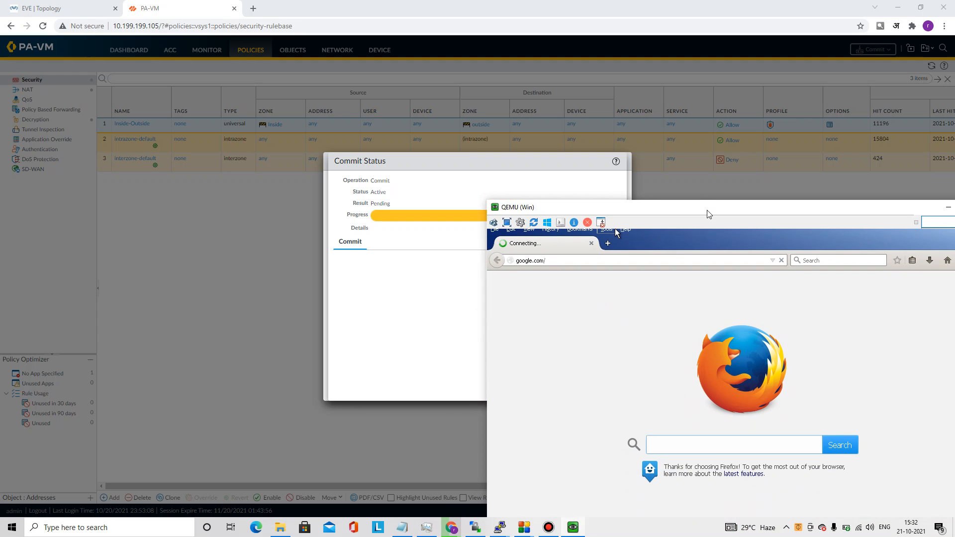
{"action": "left_click_drag", "start_coordinate": [640, 225], "coordinate": [728, 157]}
Search Google in the Win virtual machine for "onlline virus file test"
{"action": "left_click", "coordinate": [713, 193]}
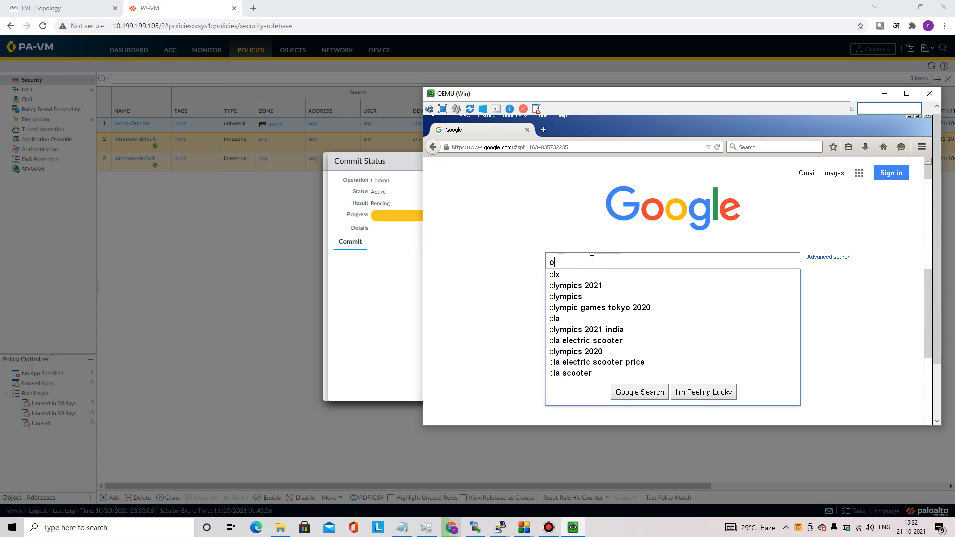
{"action": "key", "text": "BackSpace"}
{"action": "type", "text": "nlline virus file test"}
{"action": "key", "text": "Return"}
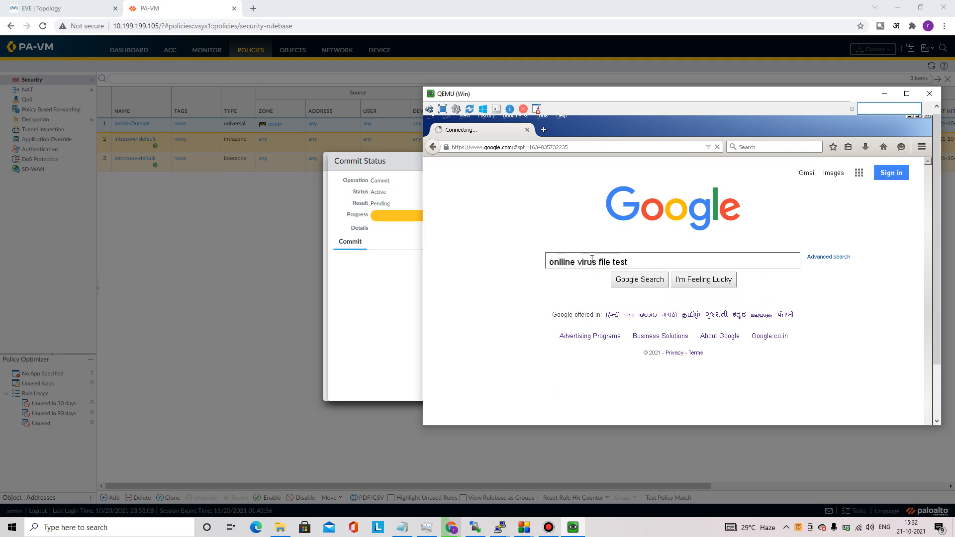
Open the Trend Micro EICAR Test File page from the search results and locate its eicar.com.txt download link
{"action": "mouse_move", "coordinate": [614, 97]}
{"action": "left_mouse_down"}
{"action": "mouse_move", "coordinate": [828, 97]}
{"action": "mouse_move", "coordinate": [601, 95]}
{"action": "left_mouse_up"}
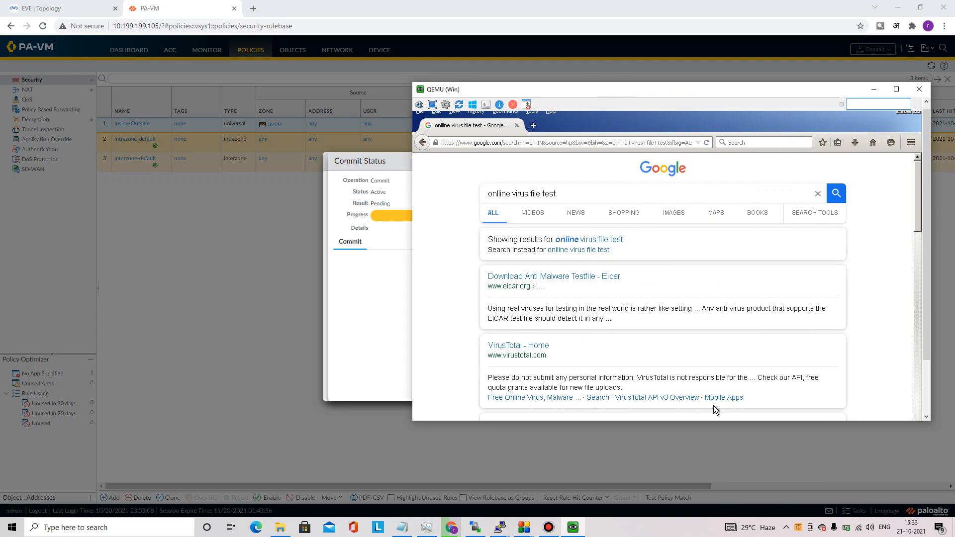
{"action": "left_click_drag", "start_coordinate": [918, 225], "coordinate": [913, 269]}
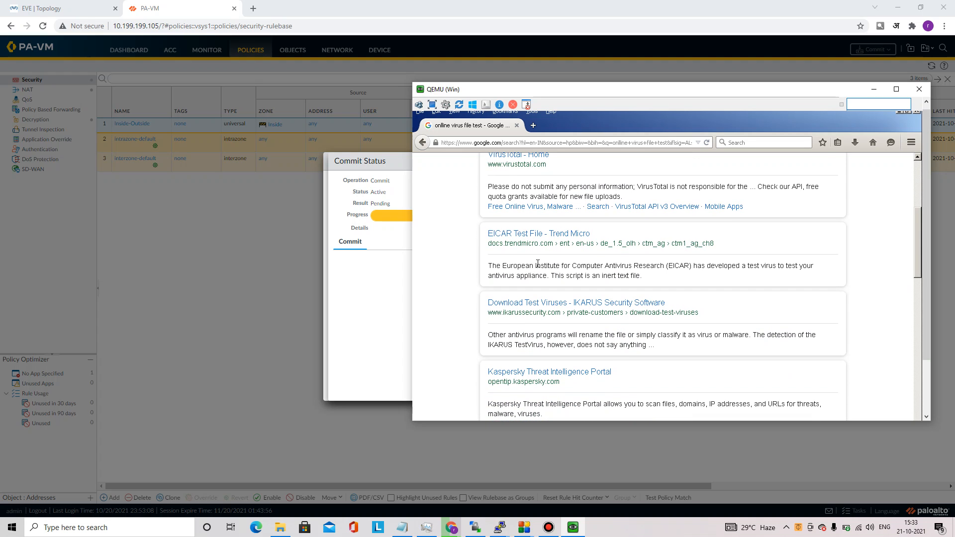
{"action": "left_click", "coordinate": [523, 235]}
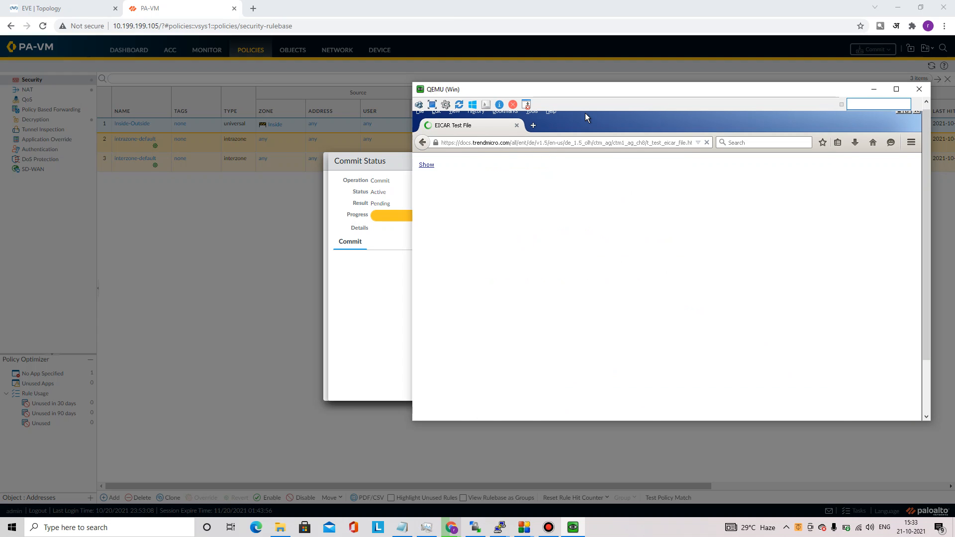
{"action": "scroll", "coordinate": [555, 330], "scroll_direction": "down", "scroll_amount": 4}
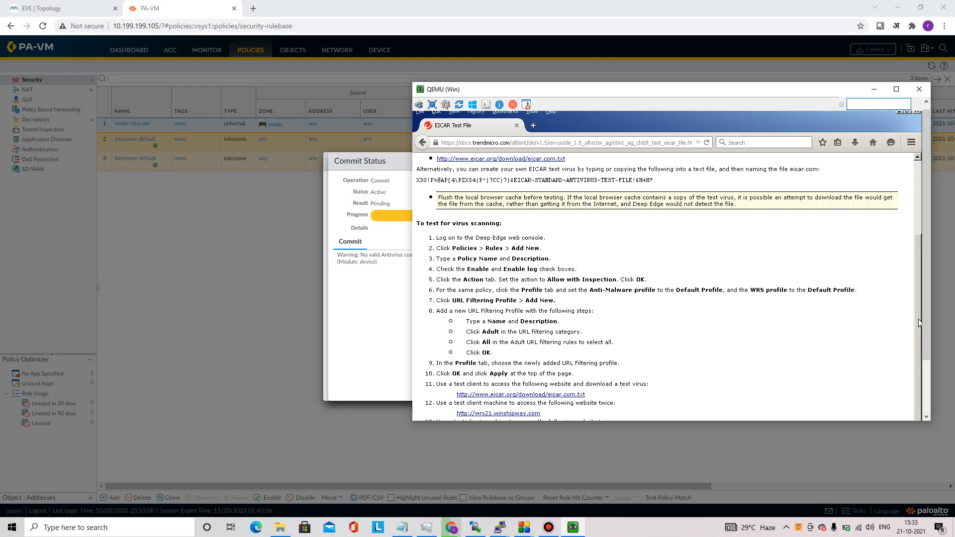
{"action": "scroll", "coordinate": [919, 322], "scroll_direction": "down", "scroll_amount": 2}
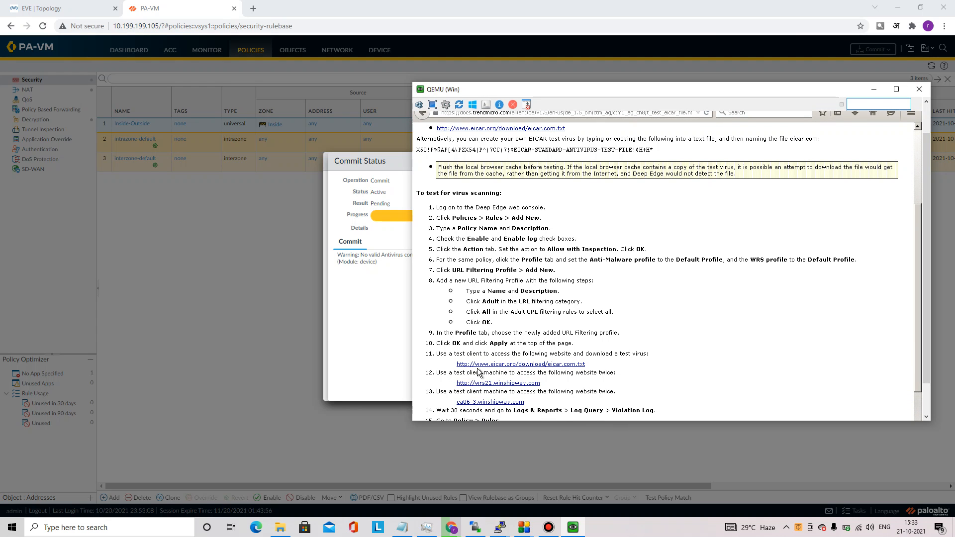
Check the firewall's commit progress behind the console, then try downloading eicar.com.txt in the Win virtual machine with its console maximized
{"action": "left_click_drag", "start_coordinate": [544, 97], "coordinate": [726, 100]}
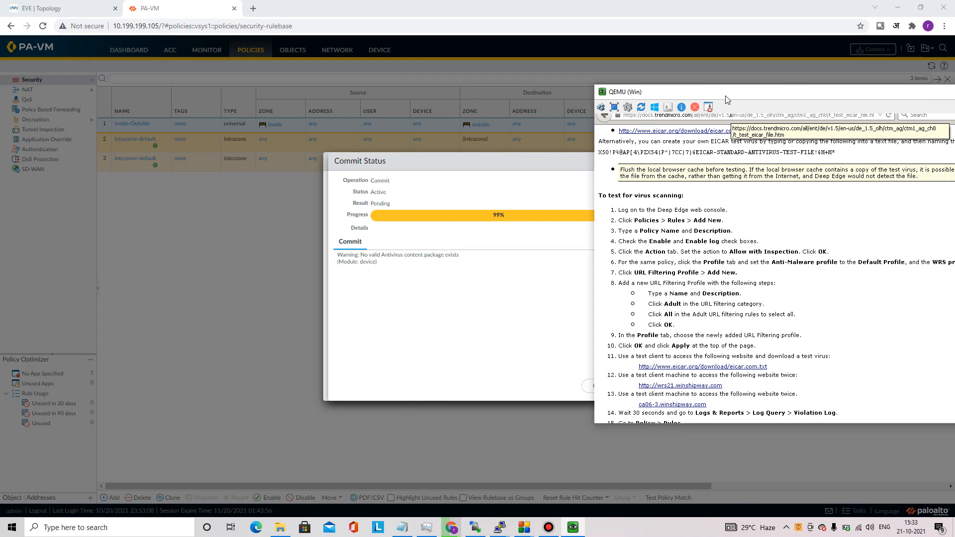
{"action": "left_click_drag", "start_coordinate": [725, 99], "coordinate": [561, 92]}
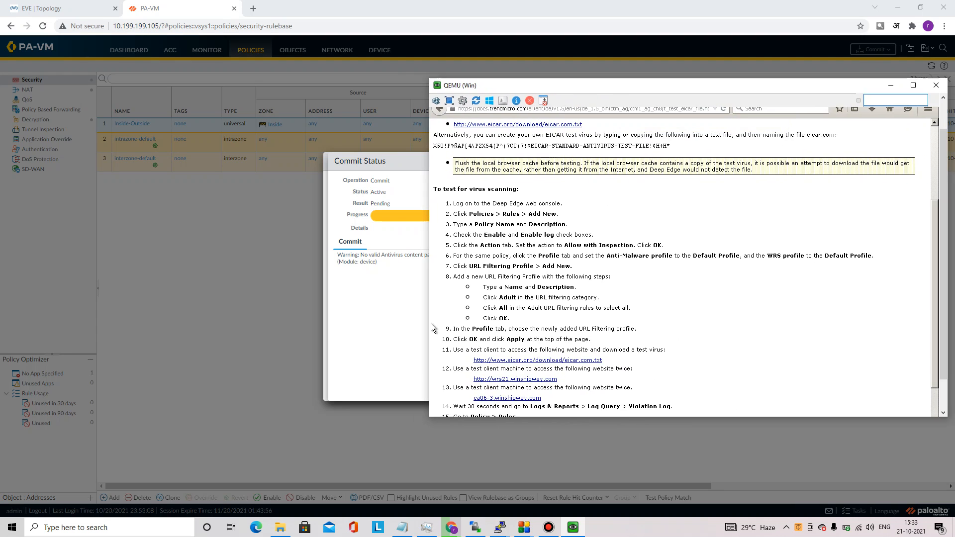
{"action": "left_click", "coordinate": [541, 361]}
{"action": "left_click", "coordinate": [913, 85]}
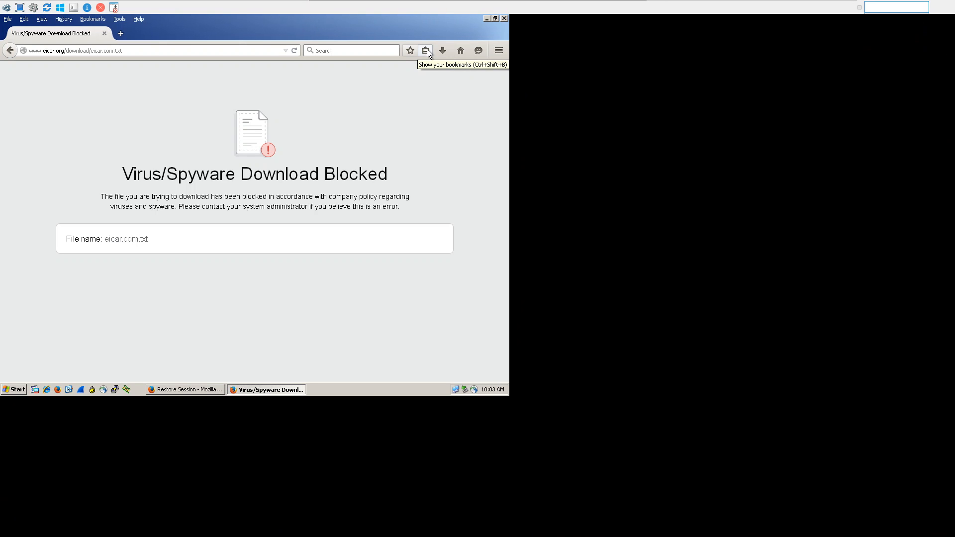
Go back to the search results, reopen the Trend Micro EICAR Test File page and try downloading eicar.com.txt again
{"action": "left_click", "coordinate": [10, 51]}
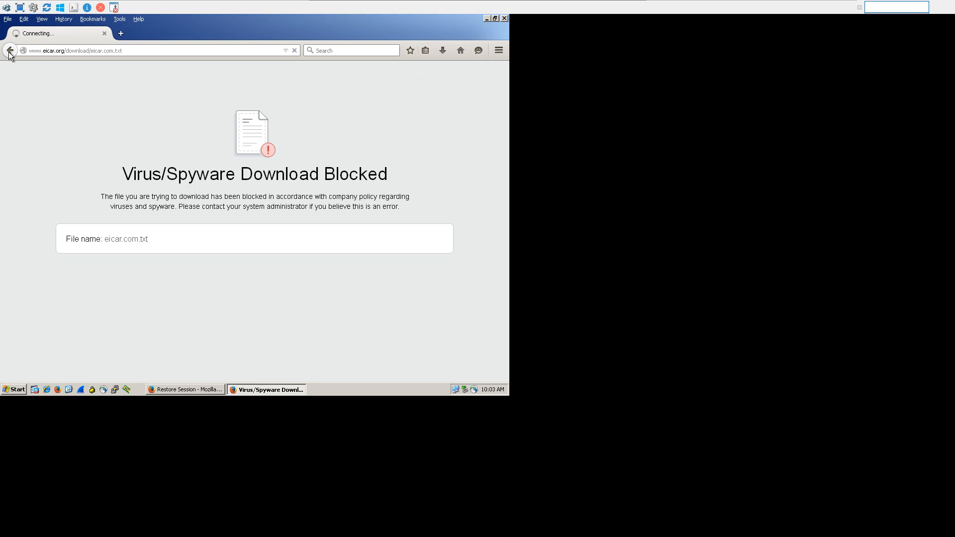
{"action": "left_click", "coordinate": [10, 50]}
{"action": "mouse_move", "coordinate": [472, 15]}
{"action": "left_click", "coordinate": [325, 5]}
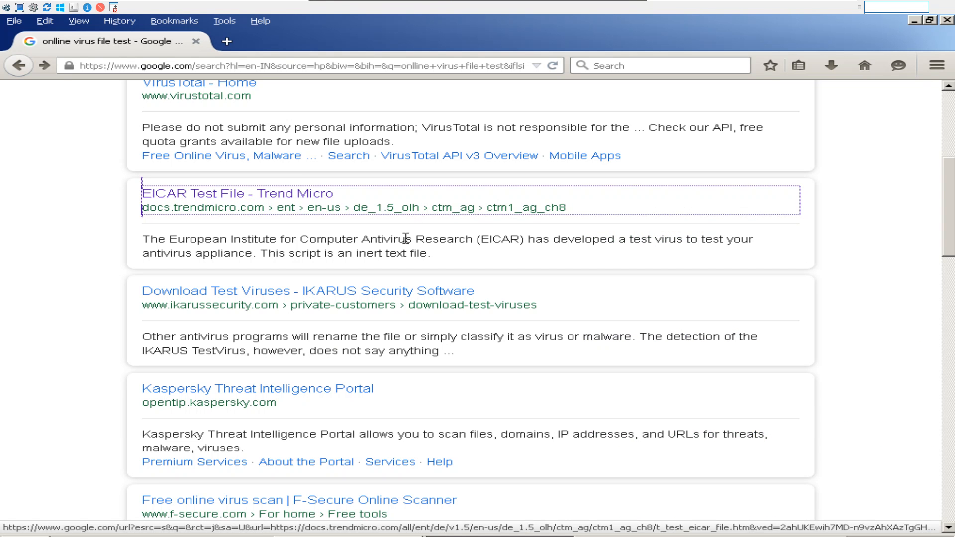
{"action": "left_click", "coordinate": [267, 205]}
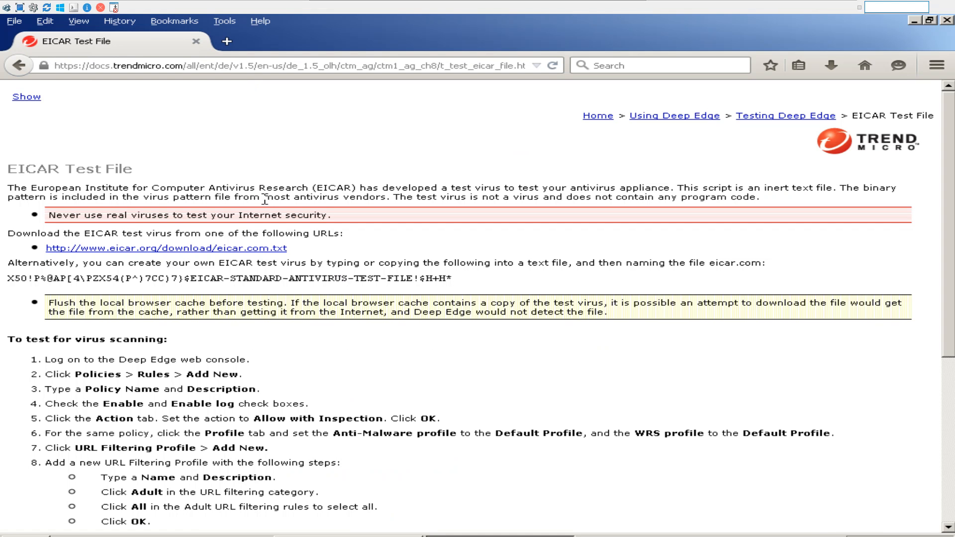
{"action": "scroll", "coordinate": [949, 223], "scroll_direction": "down", "scroll_amount": 5}
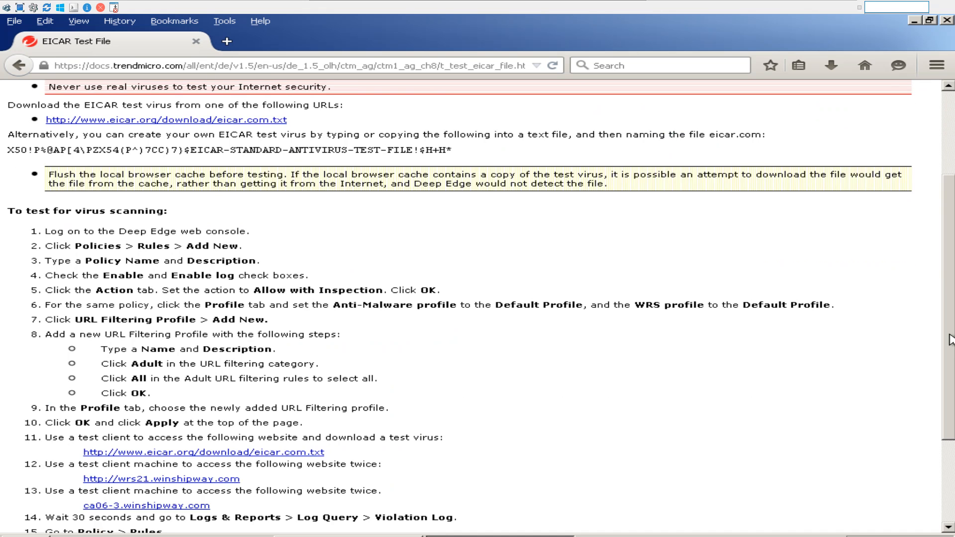
{"action": "left_click", "coordinate": [207, 328]}
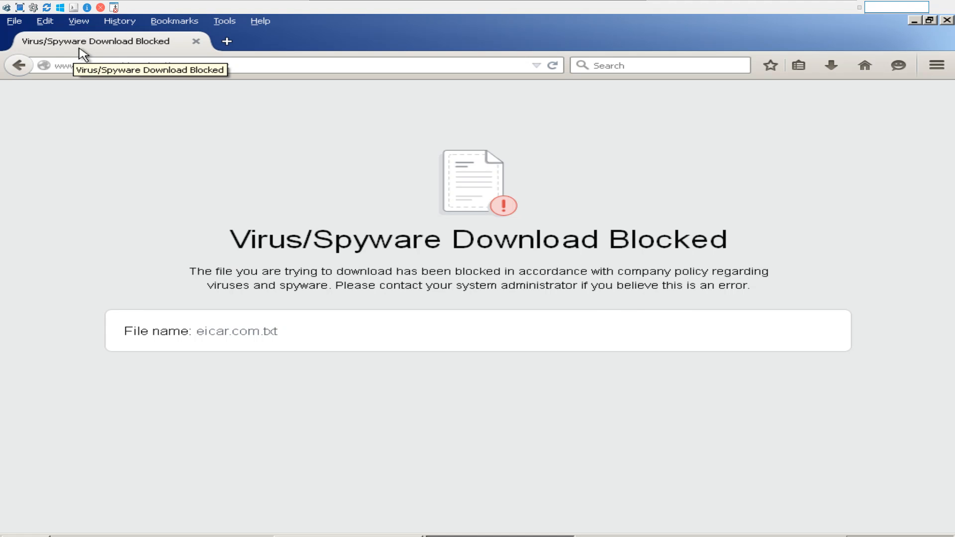
Switch to the firewall's web interface, cancel the Commit dialog and open the Threat log
{"action": "mouse_move", "coordinate": [444, 34]}
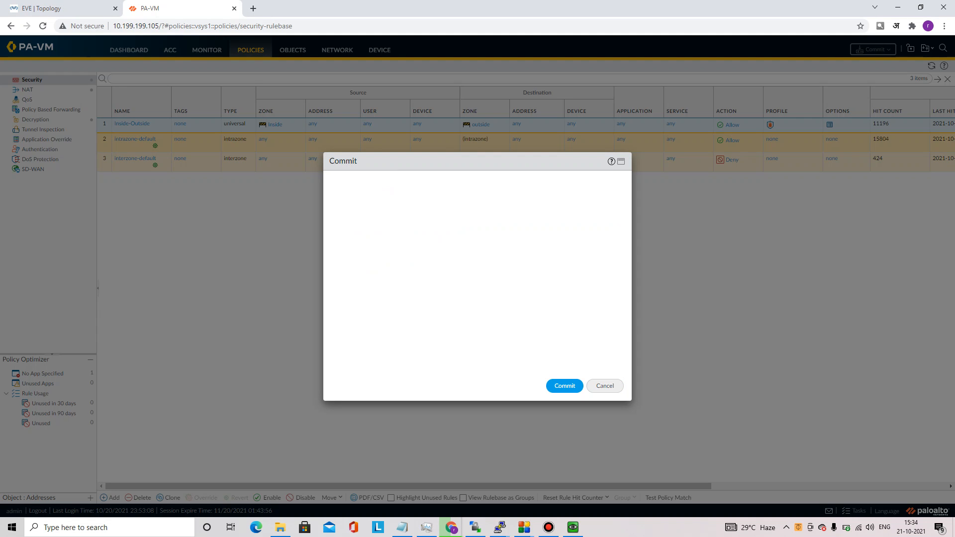
{"action": "left_click", "coordinate": [604, 386]}
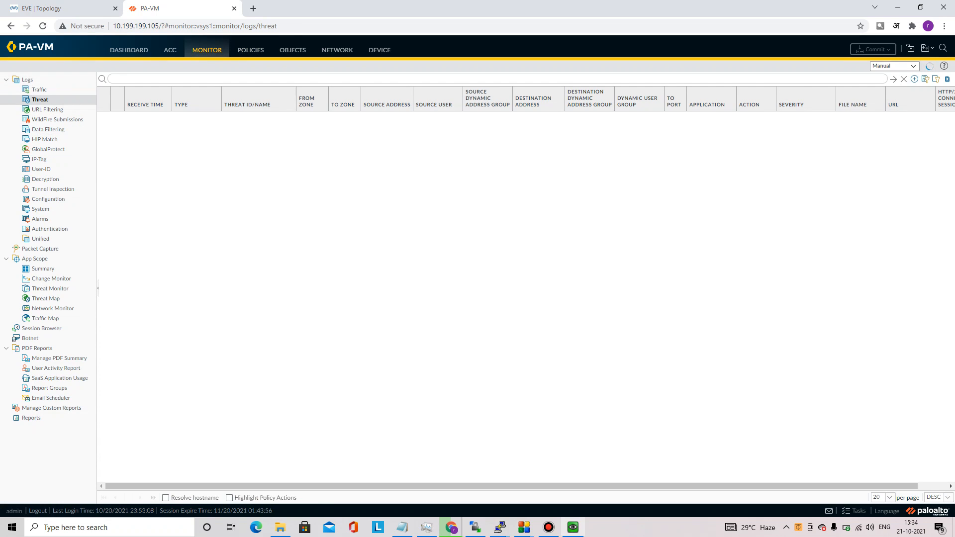
In the Win virtual machine, open Eicar's Download Anti Malware Testfile page from the search results and try downloading eicarcom2.zip over HTTPS
{"action": "mouse_move", "coordinate": [572, 527]}
{"action": "left_click", "coordinate": [572, 527]}
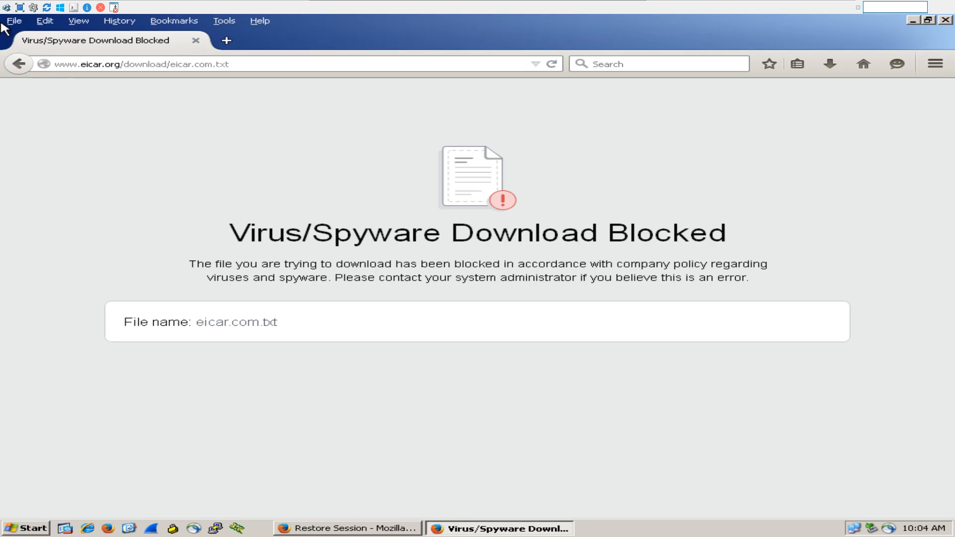
{"action": "left_click", "coordinate": [17, 64]}
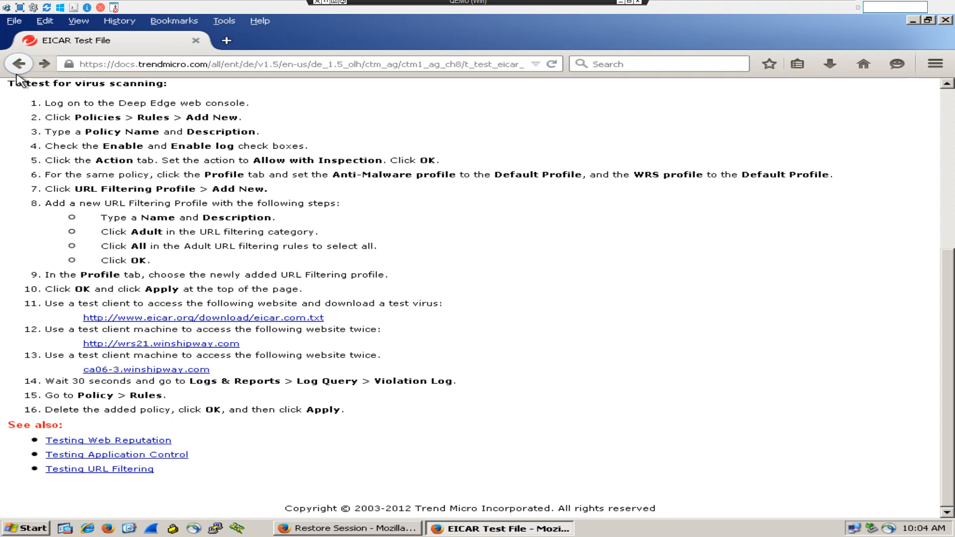
{"action": "left_click", "coordinate": [17, 65]}
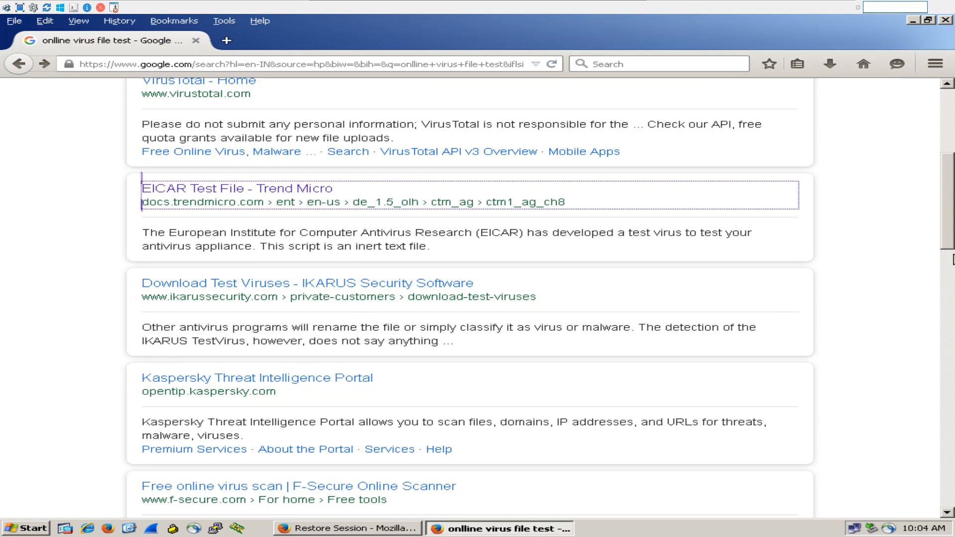
{"action": "scroll", "coordinate": [951, 243], "scroll_direction": "up", "scroll_amount": 5}
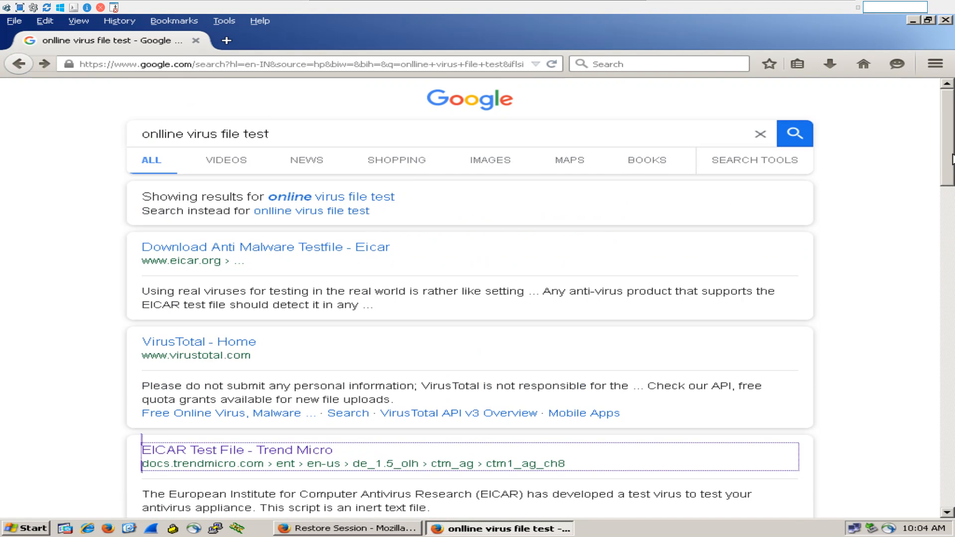
{"action": "left_click", "coordinate": [310, 259]}
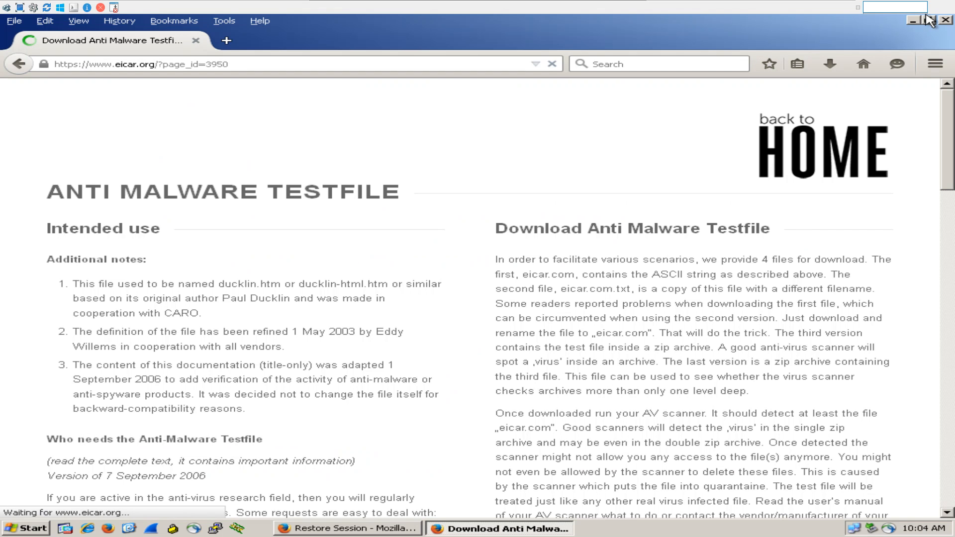
{"action": "left_click_drag", "start_coordinate": [952, 106], "coordinate": [947, 279]}
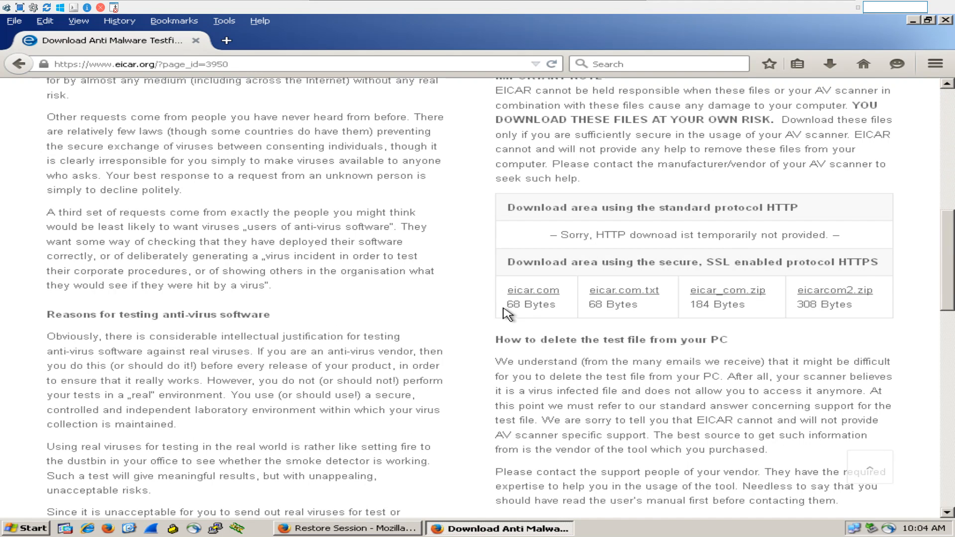
{"action": "left_click", "coordinate": [846, 298]}
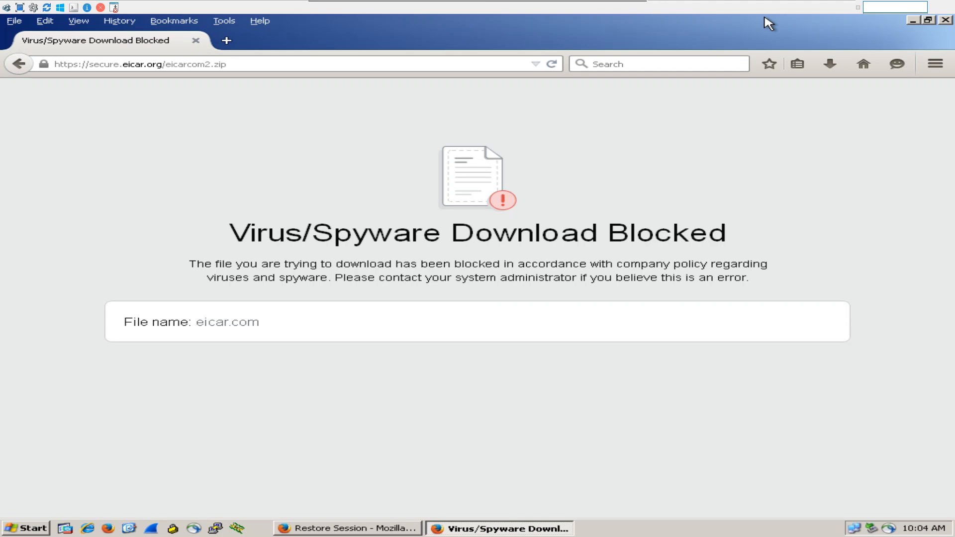
Restore the Win console to a smaller window and move it aside to examine the firewall's Threat log
{"action": "left_click", "coordinate": [629, 5]}
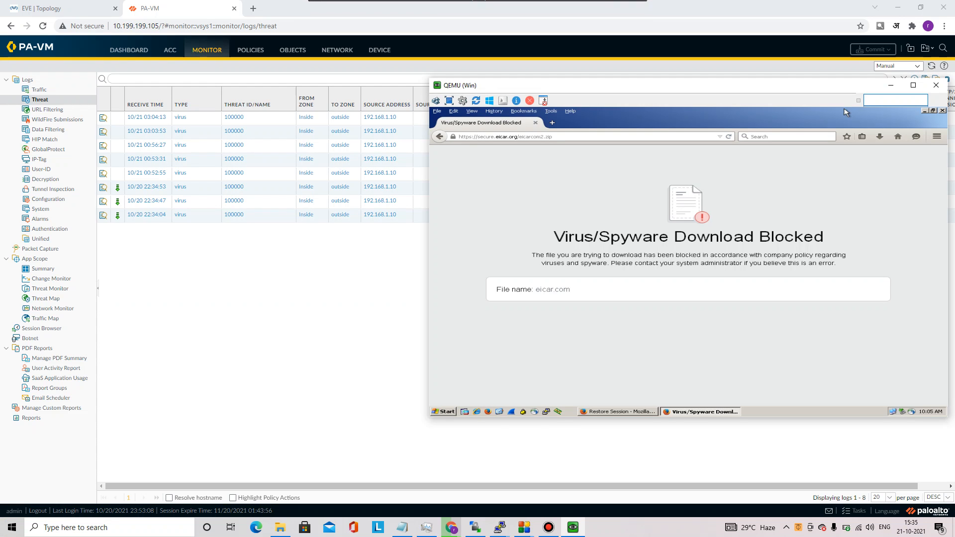
{"action": "left_click_drag", "start_coordinate": [523, 88], "coordinate": [675, 258]}
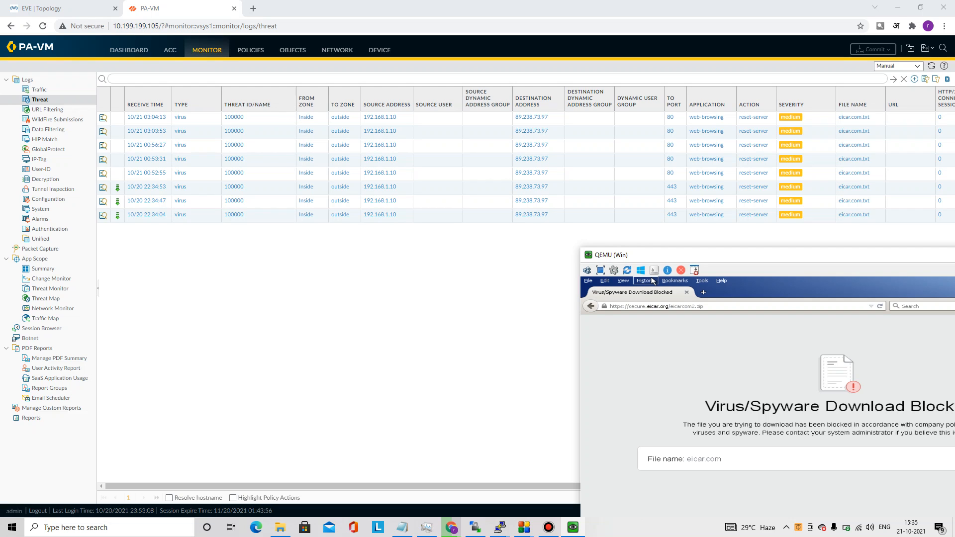
Review the EVE lab topology alongside the firewall's virus log entries, and refresh the Threat log
{"action": "left_click", "coordinate": [64, 7]}
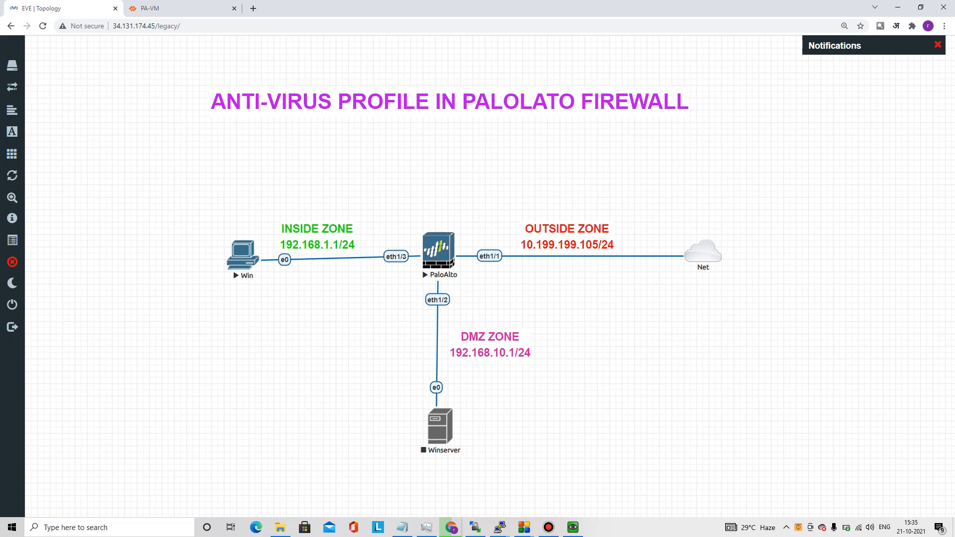
{"action": "left_click", "coordinate": [164, 8]}
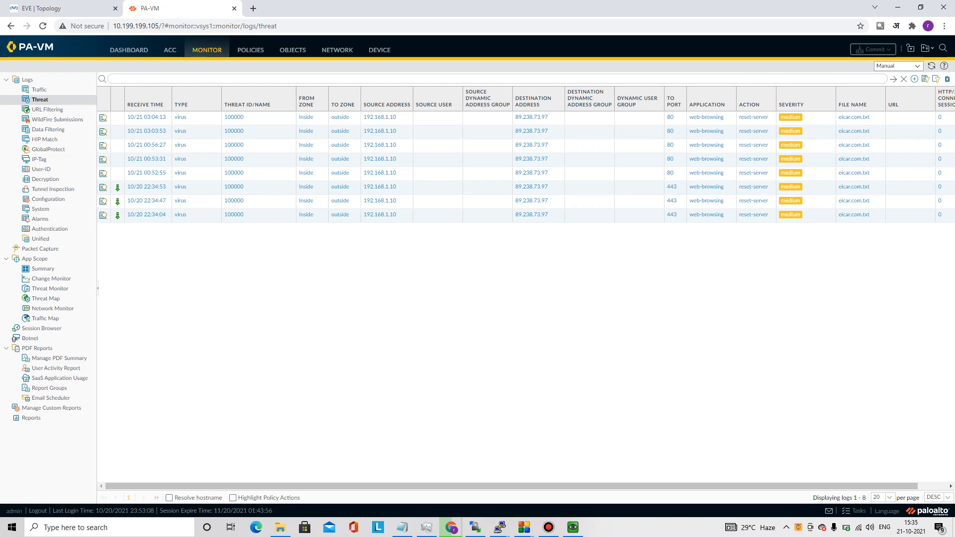
{"action": "left_click", "coordinate": [64, 7]}
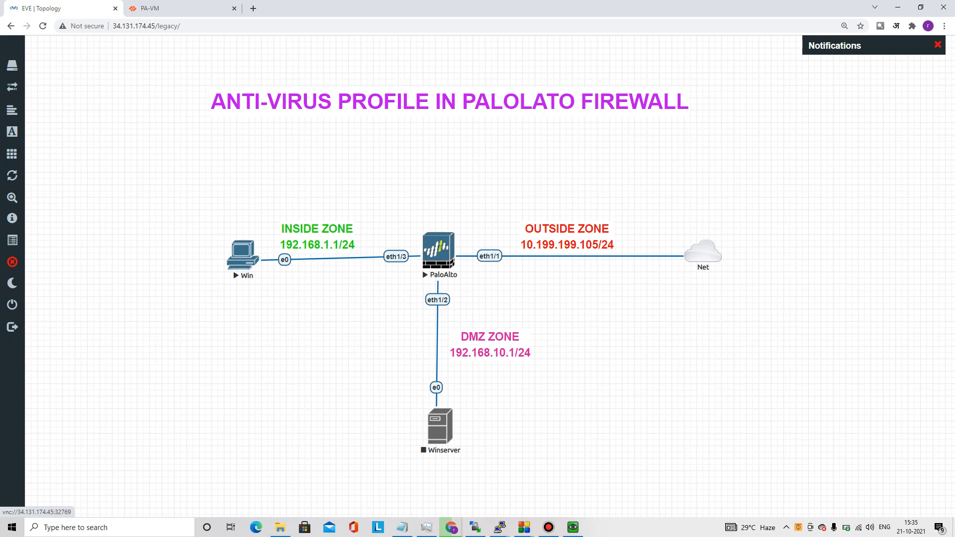
{"action": "left_click", "coordinate": [164, 8]}
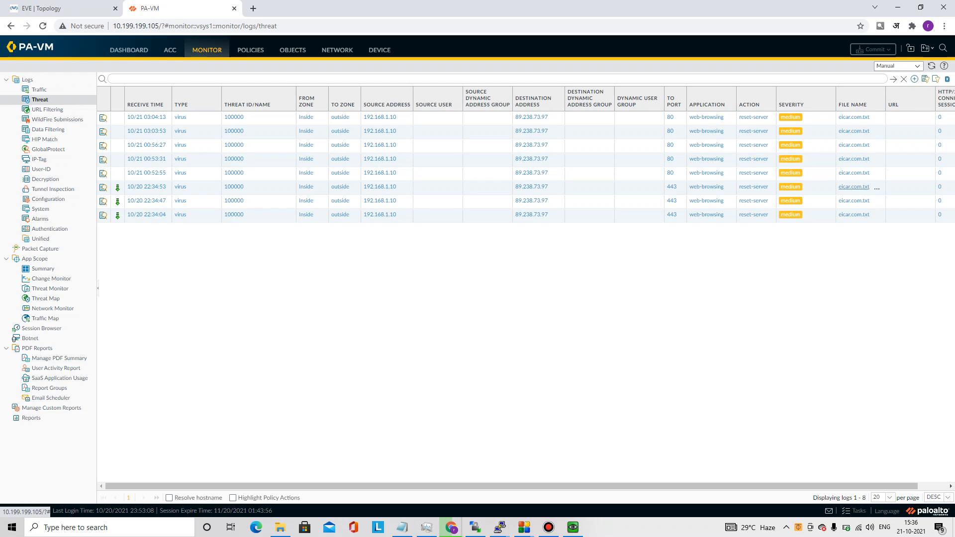
{"action": "left_click", "coordinate": [931, 66]}
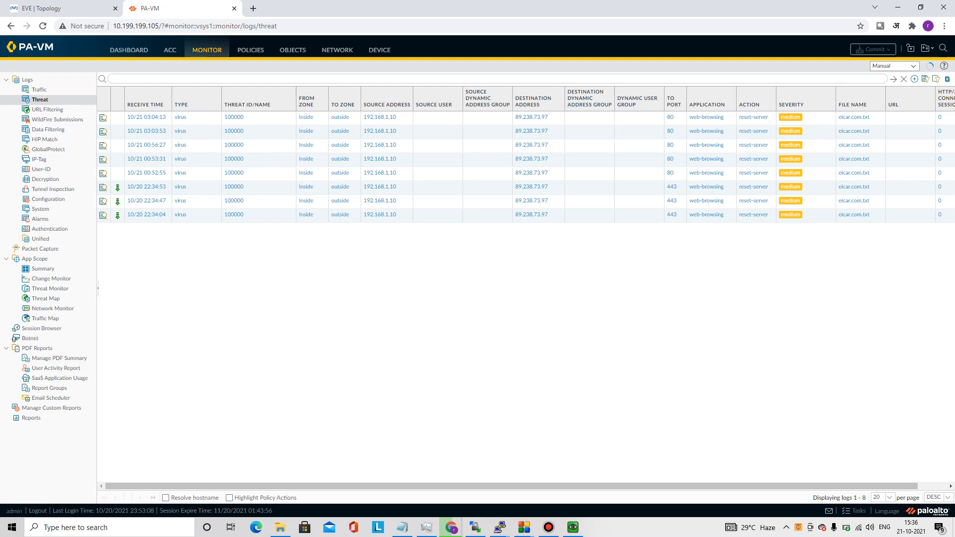